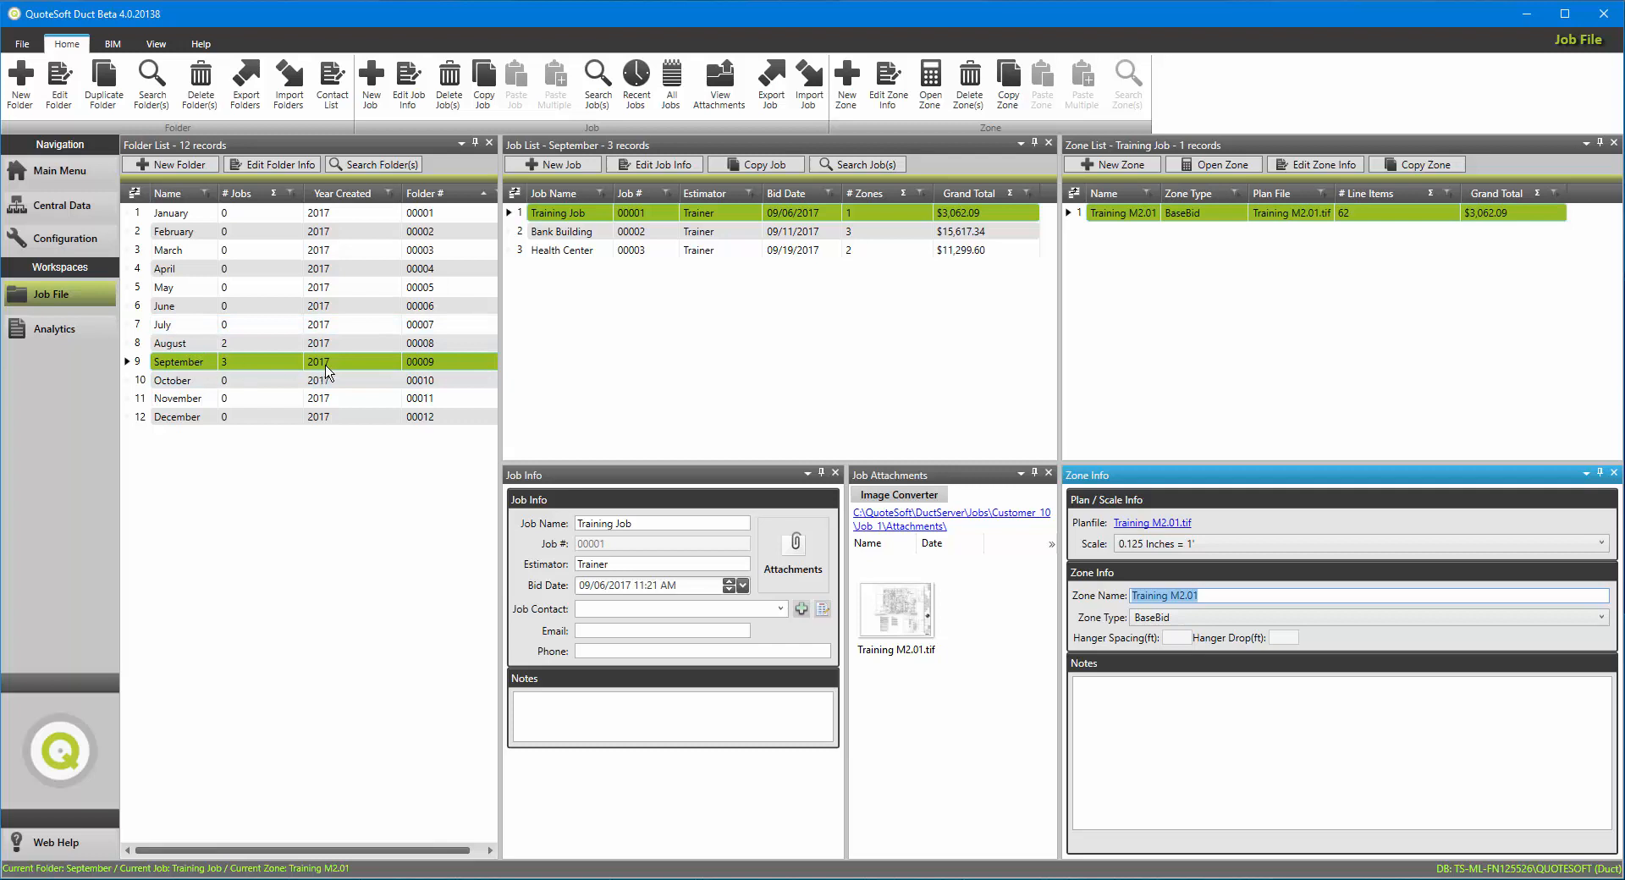
Step: Create a job named University Project in the September folder with a bid date of 09/26/2017
left_click(563, 165)
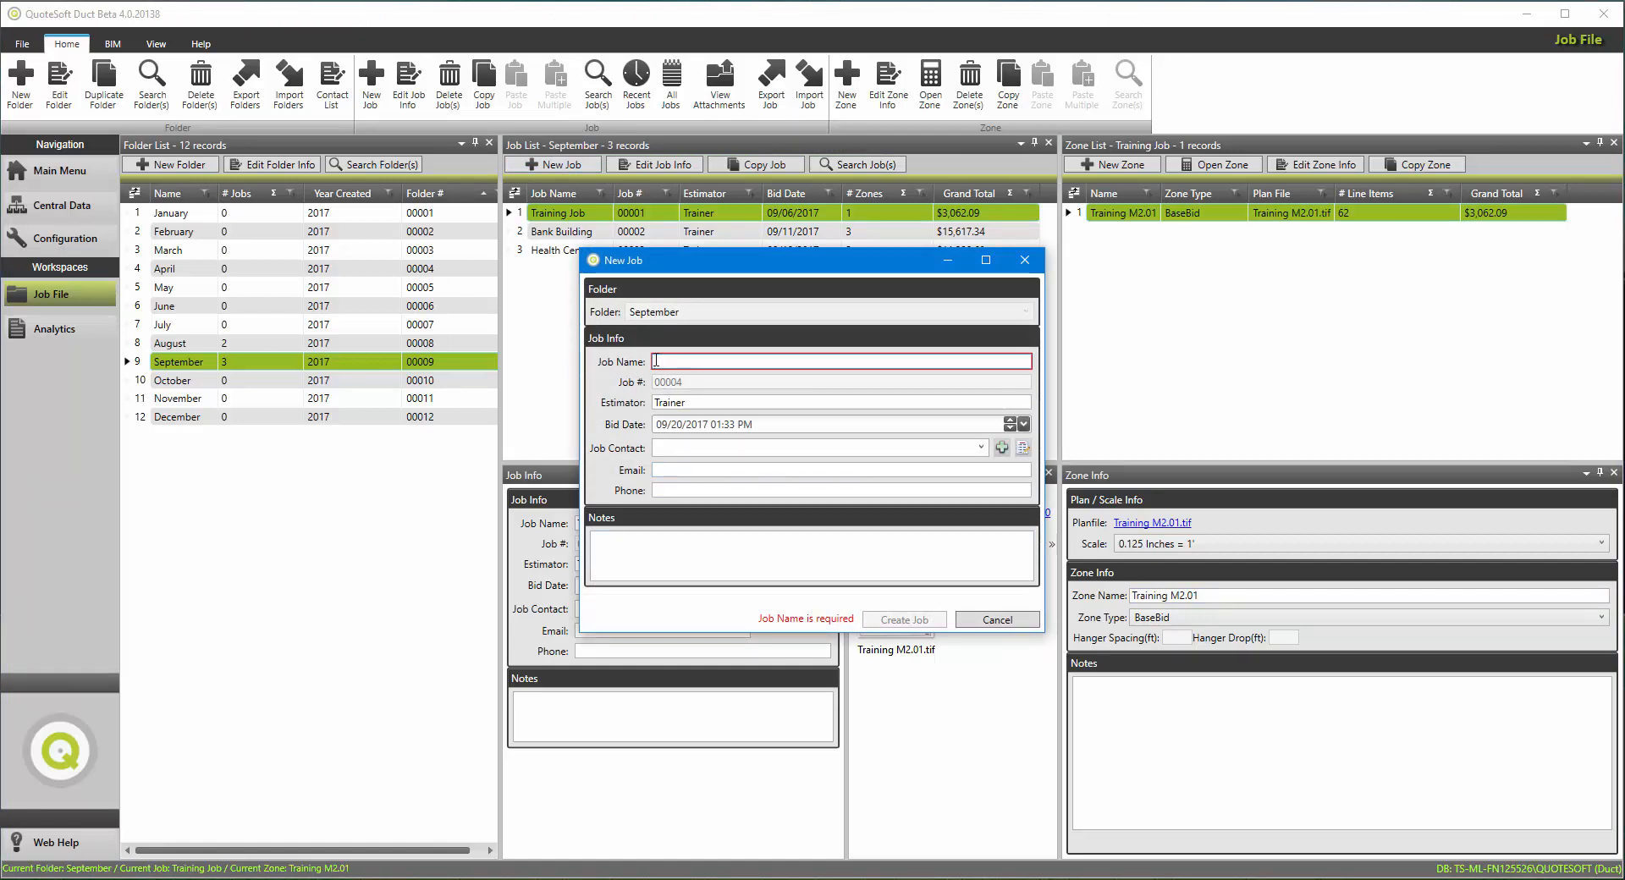
type("Univerc")
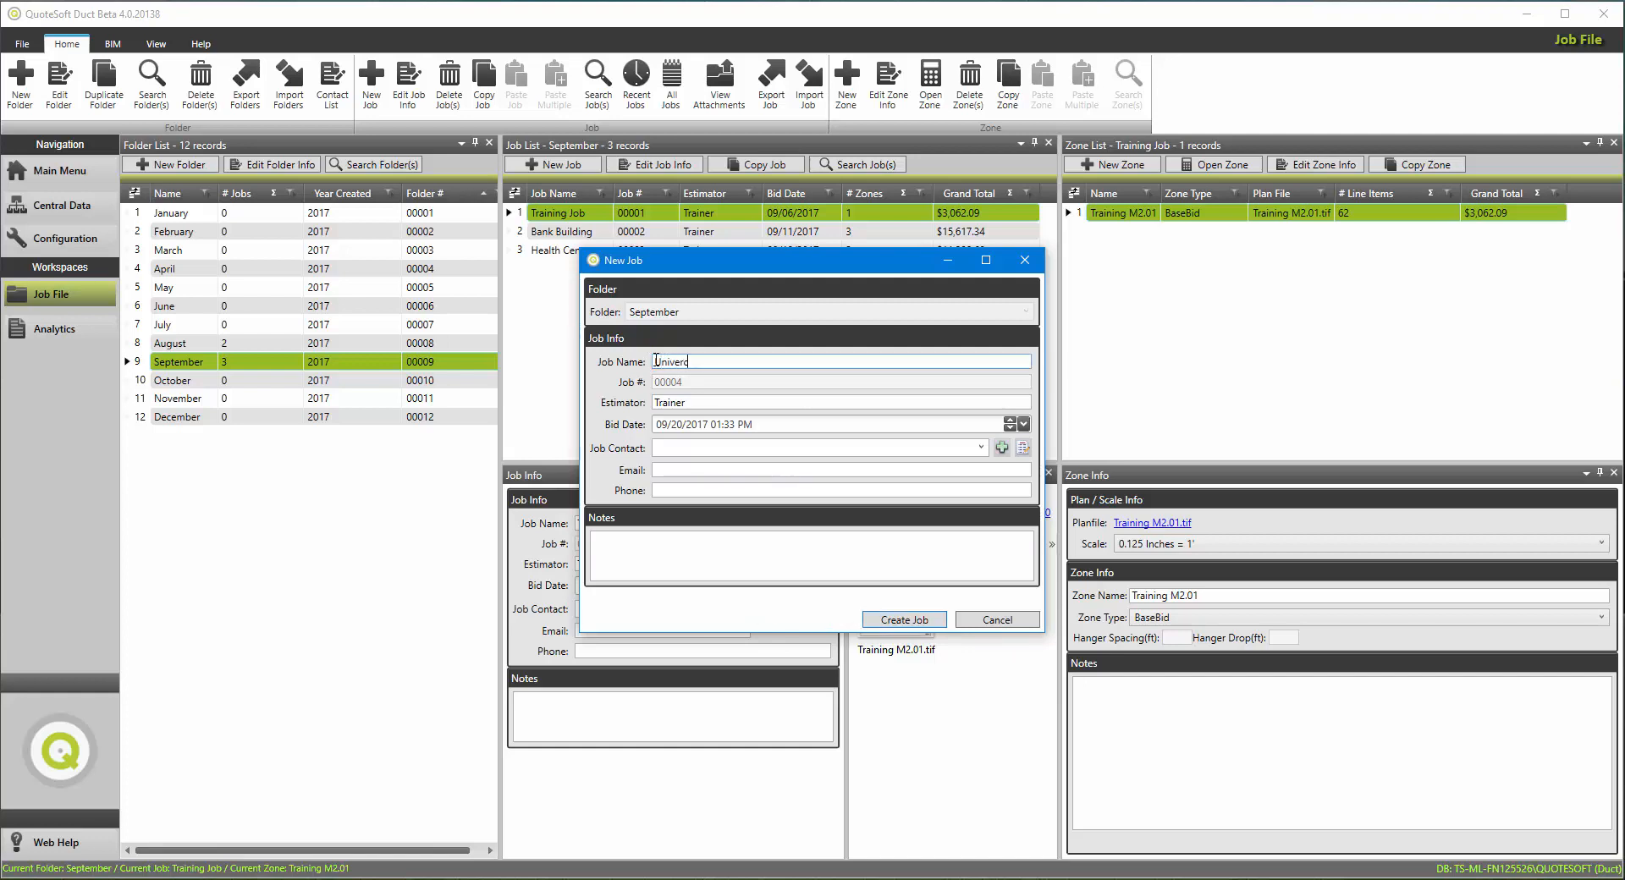
key("BackSpace")
type("sity Project")
left_click(1024, 425)
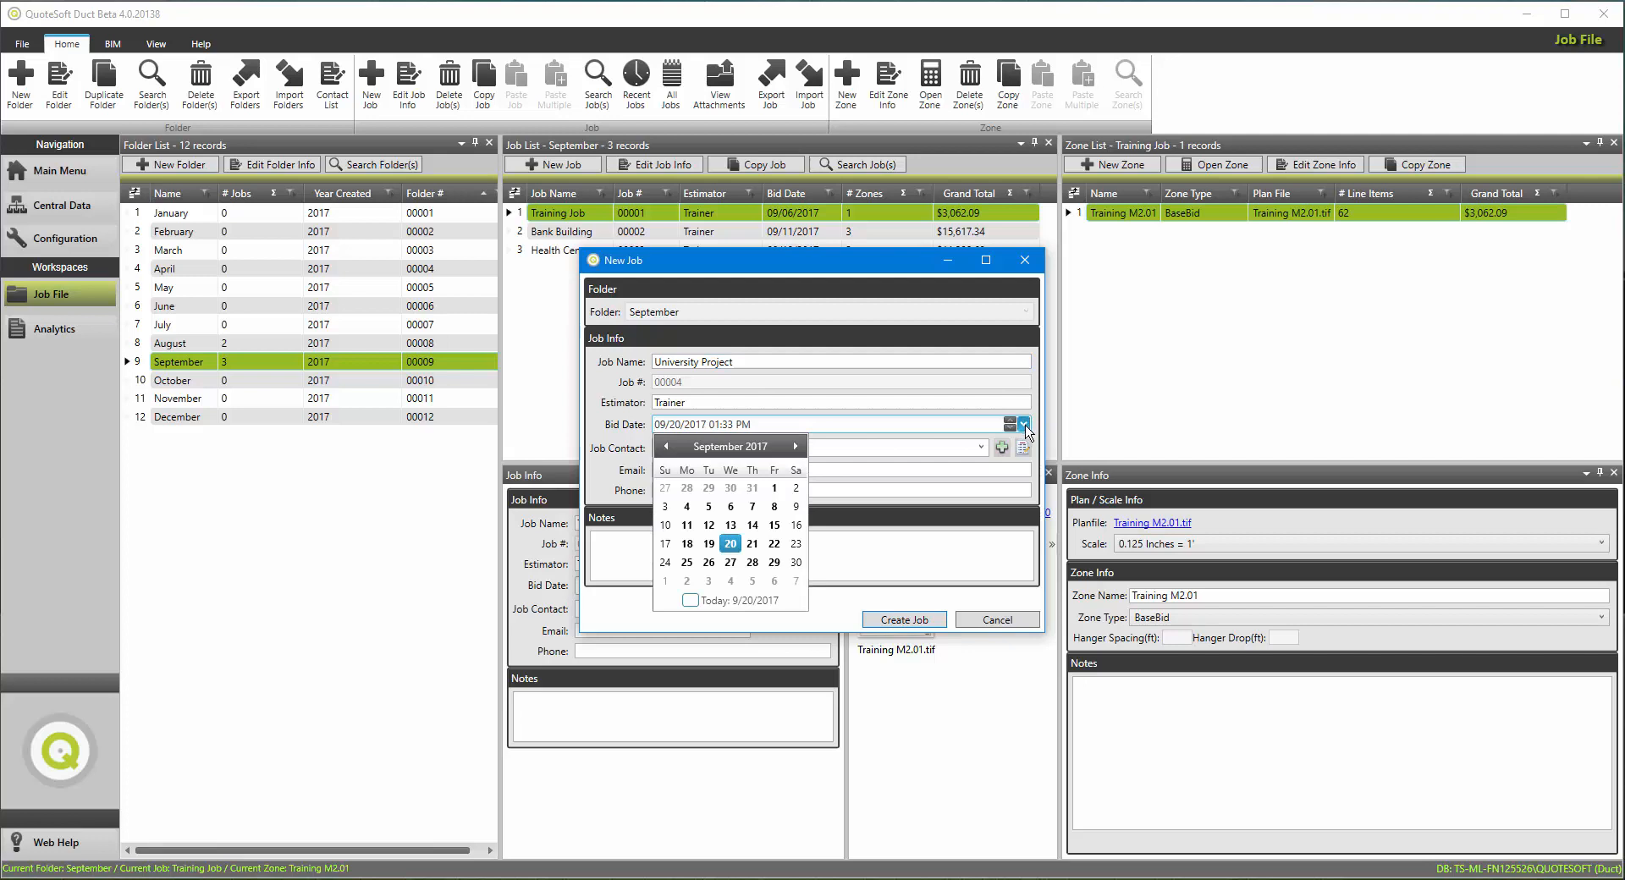
left_click(708, 562)
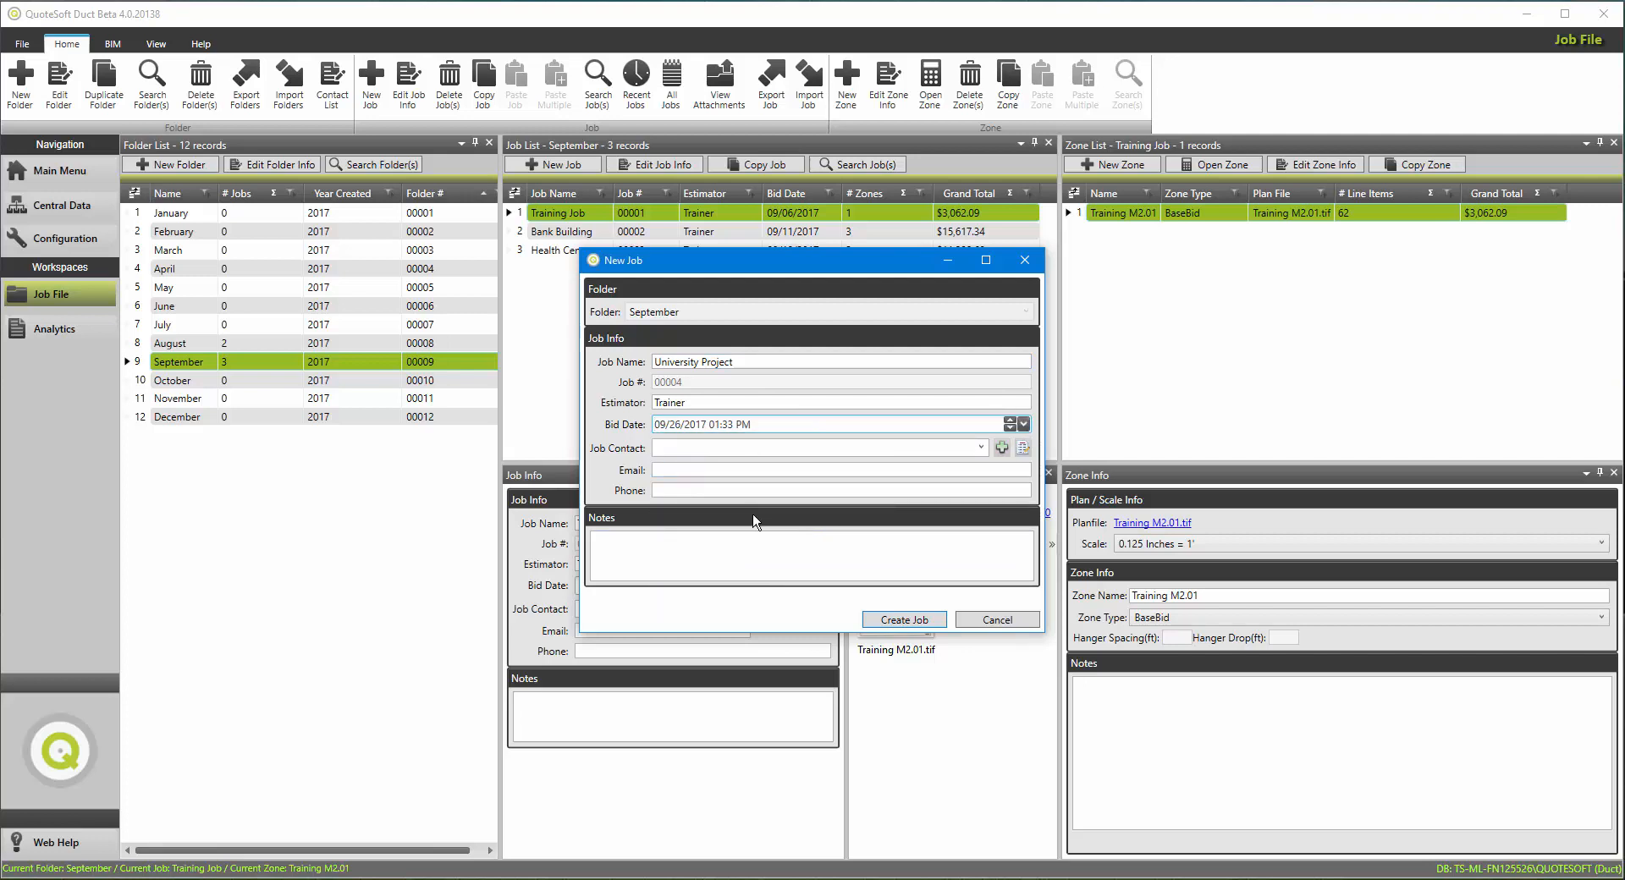
left_click(887, 624)
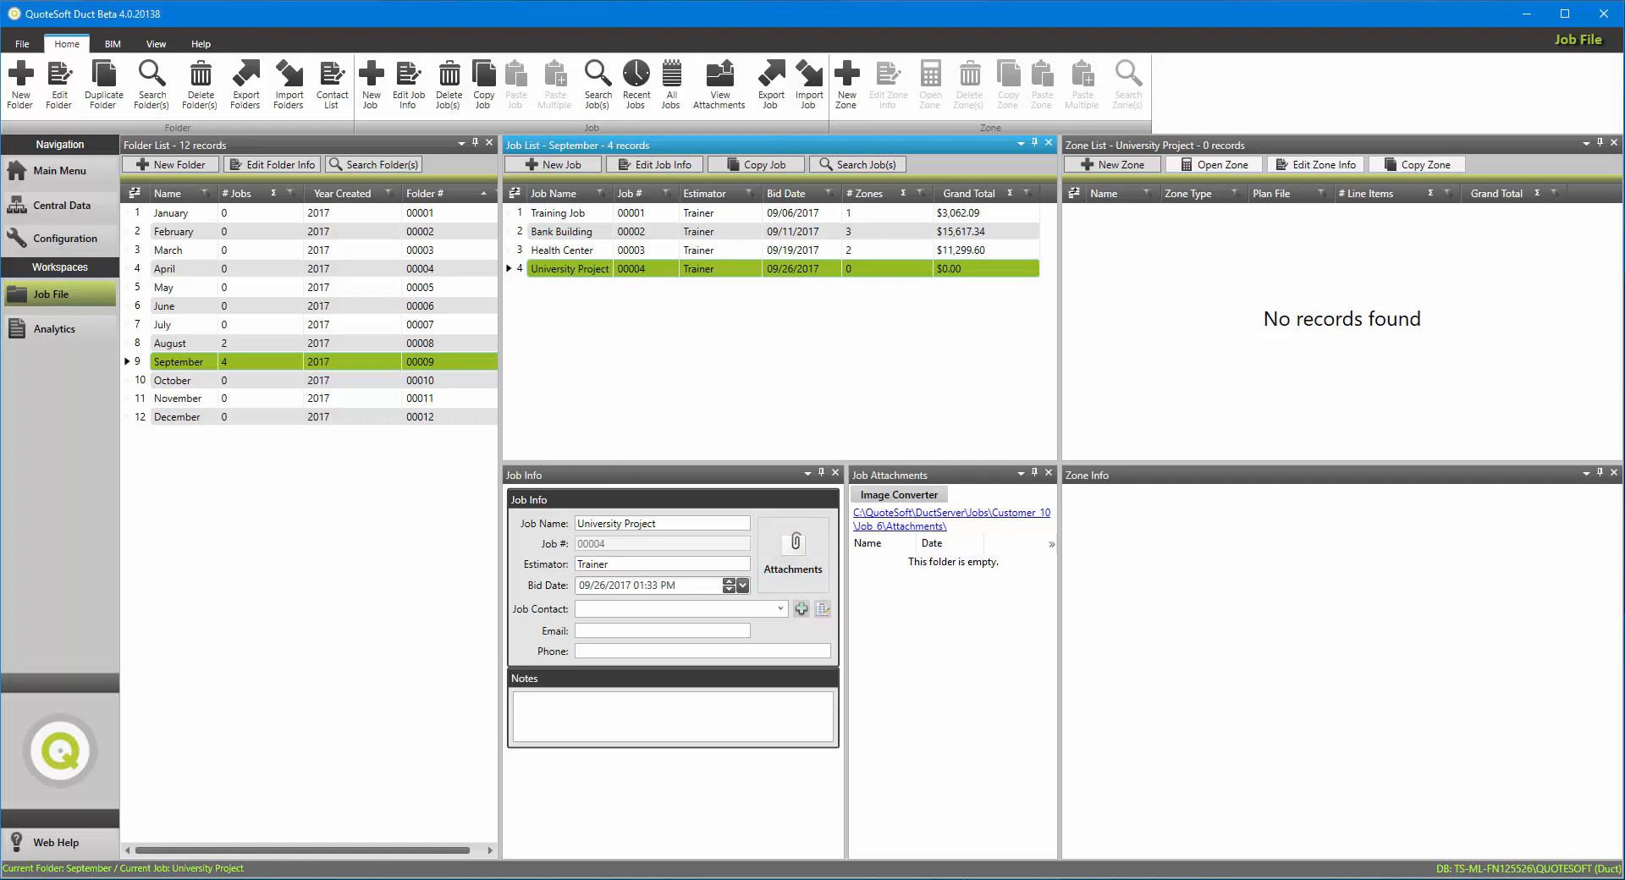
Step: Copy University Expansion.pdf from the Plan Files folder in File Explorer into the University Project job's attachments
left_click(1007, 879)
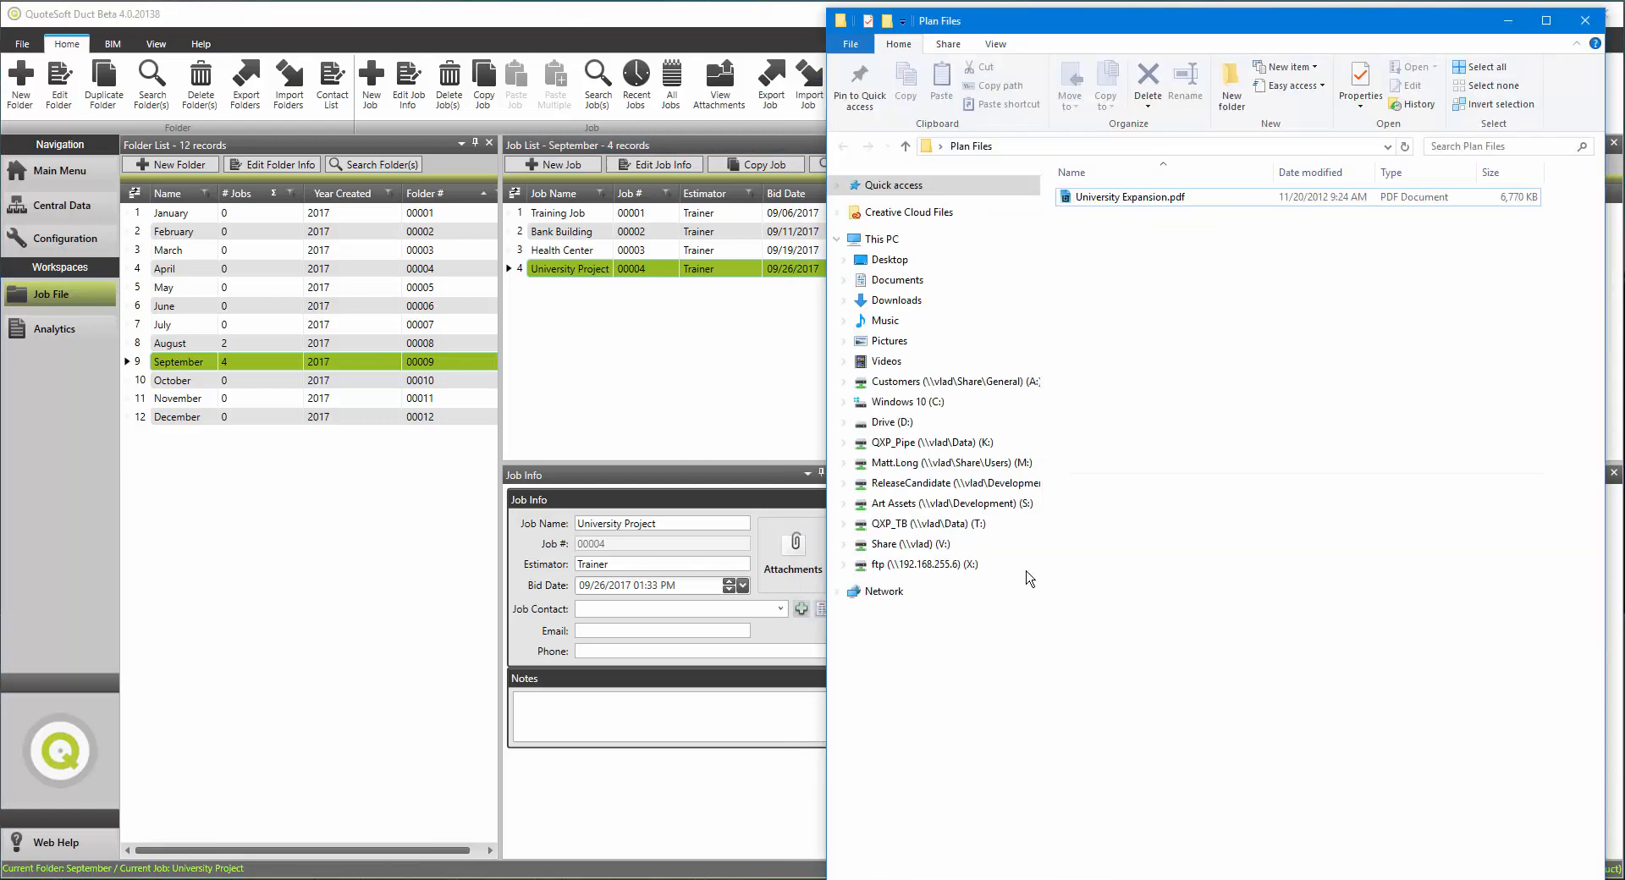
right_click(1091, 200)
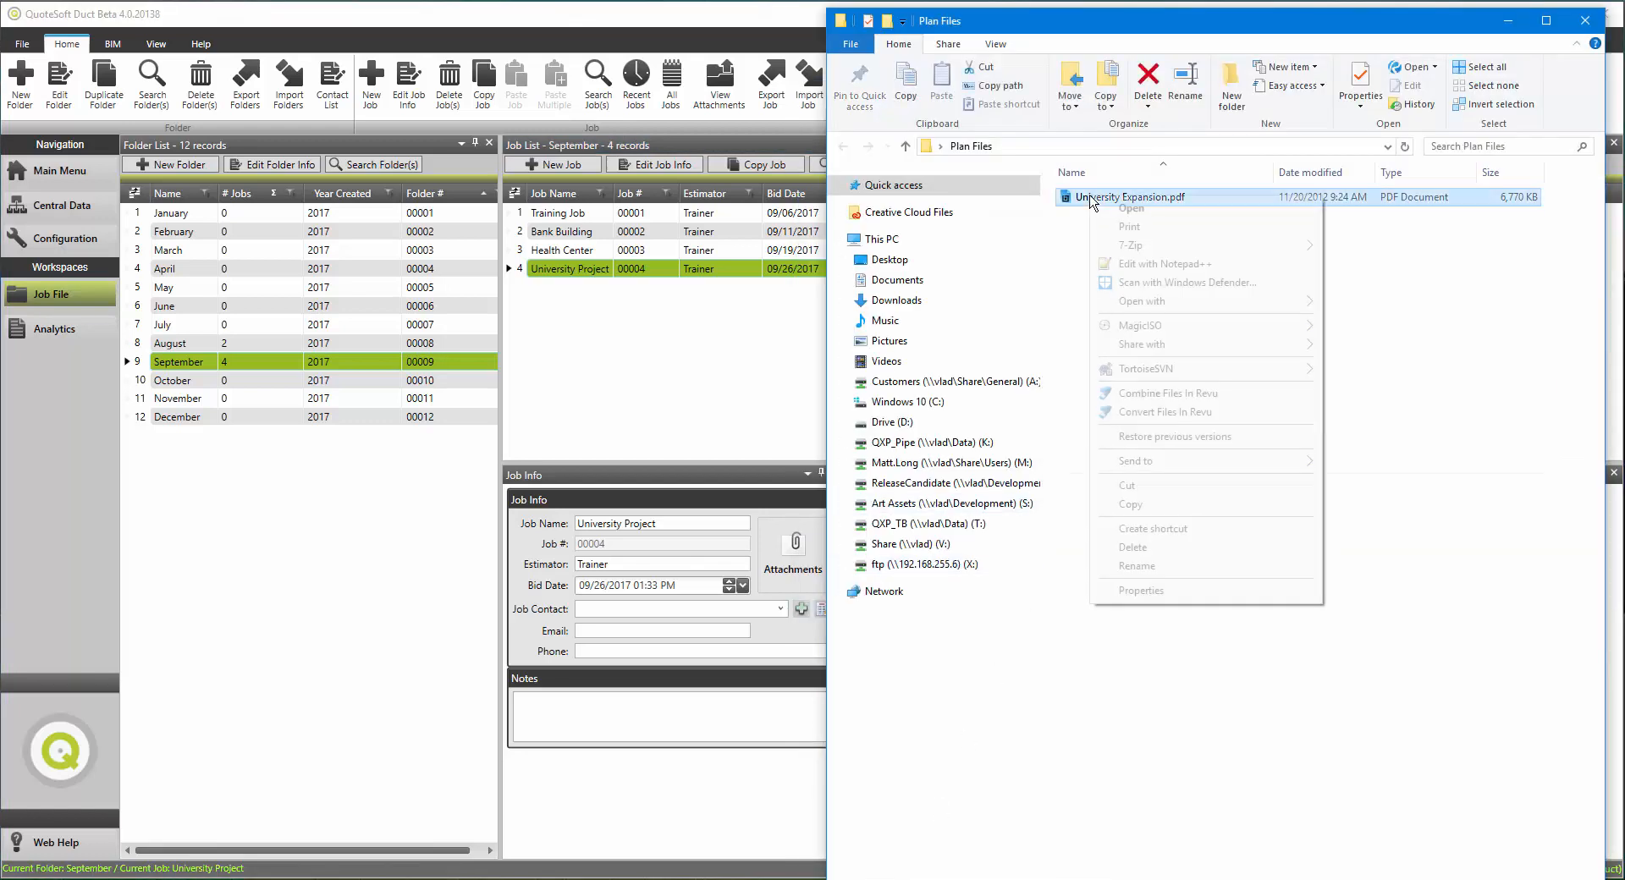
left_click(1128, 502)
left_click(815, 420)
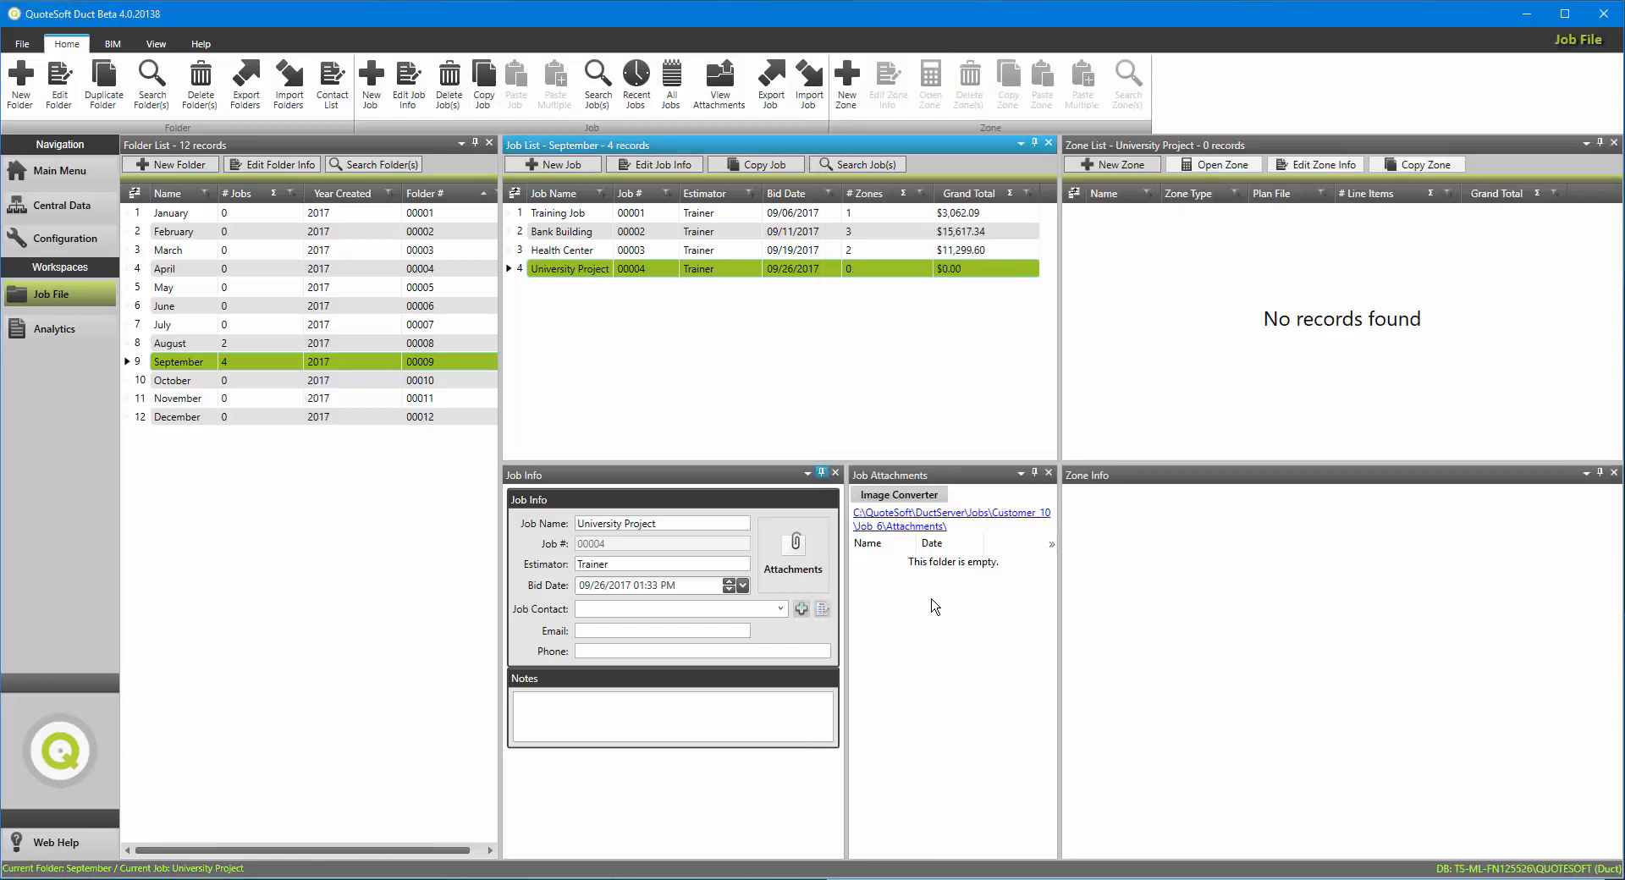
right_click(940, 633)
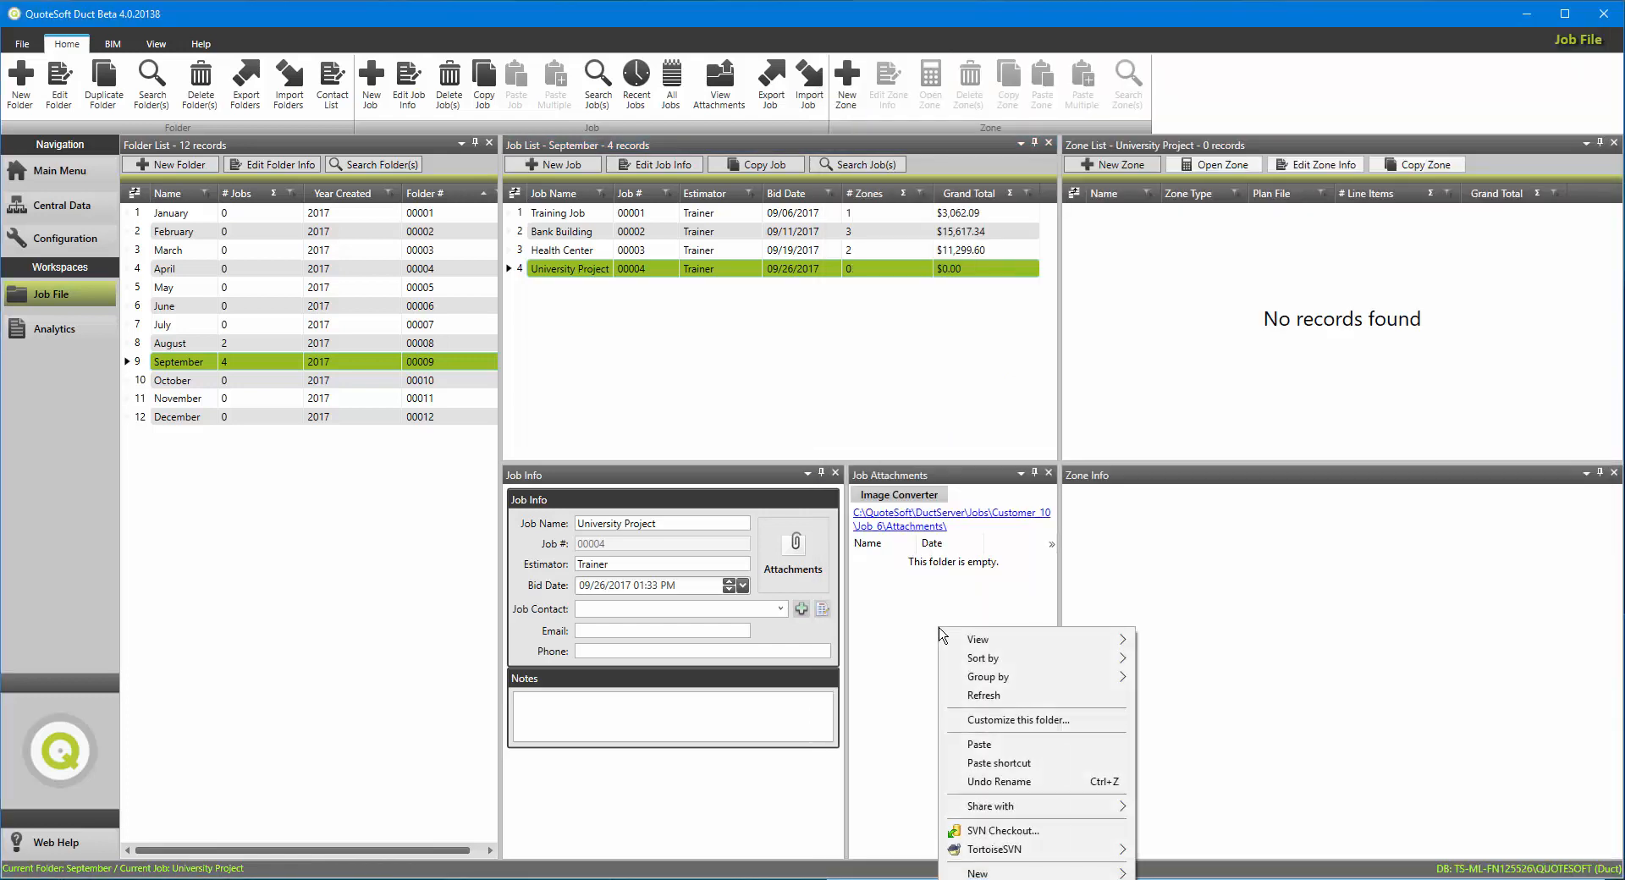
left_click(973, 745)
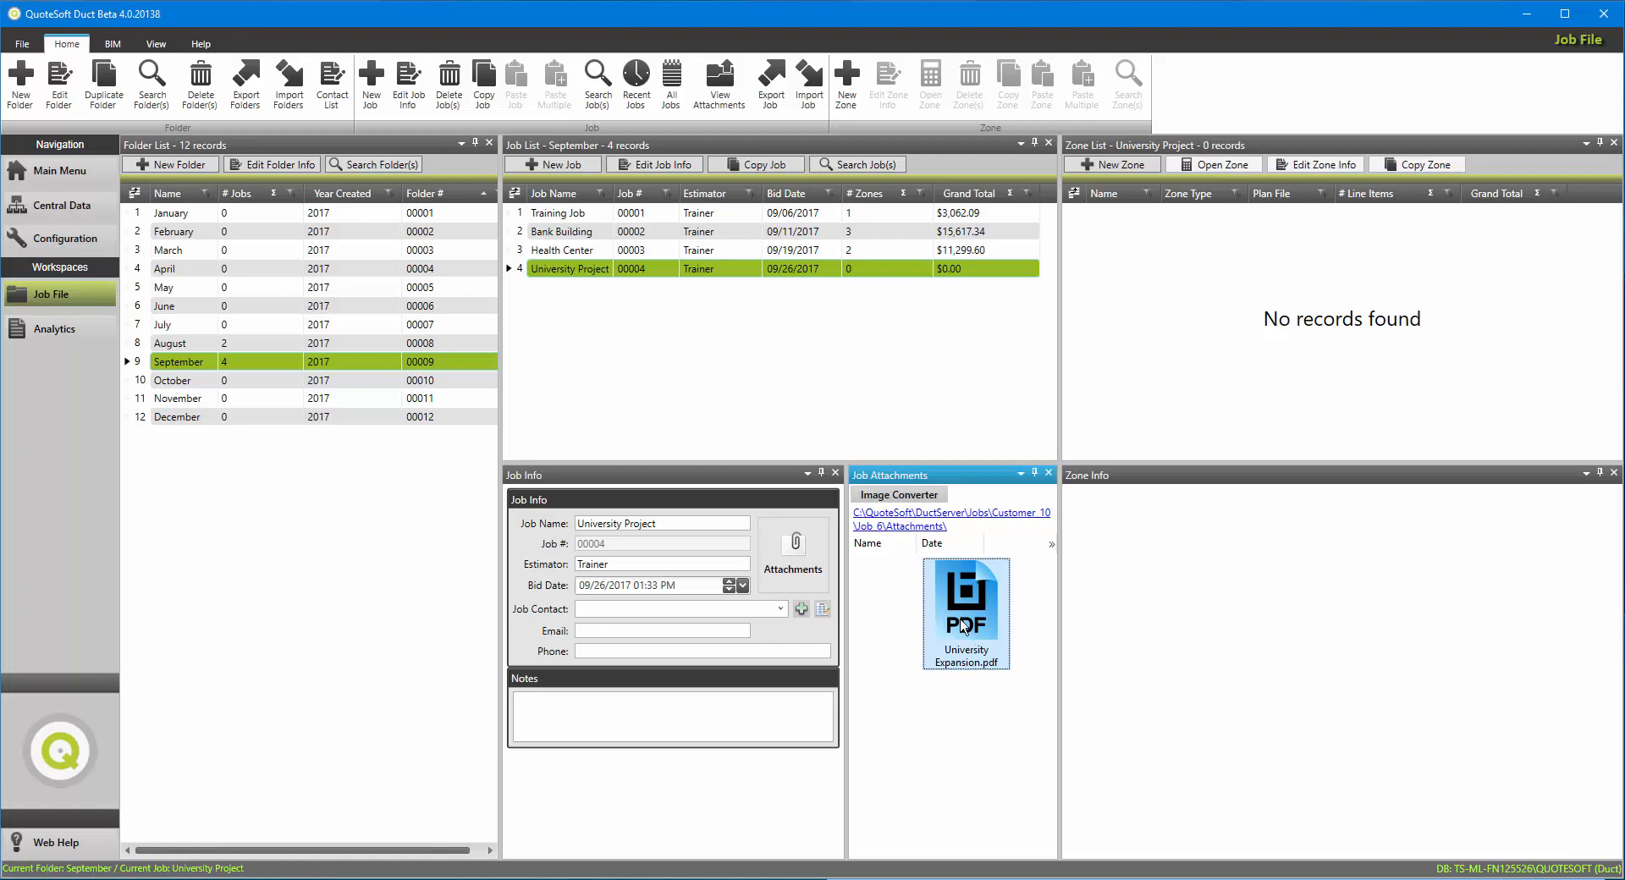
Step: Convert the attached University Expansion.pdf to TIF images with the Image Converter, using the Default conversion options
left_click(902, 498)
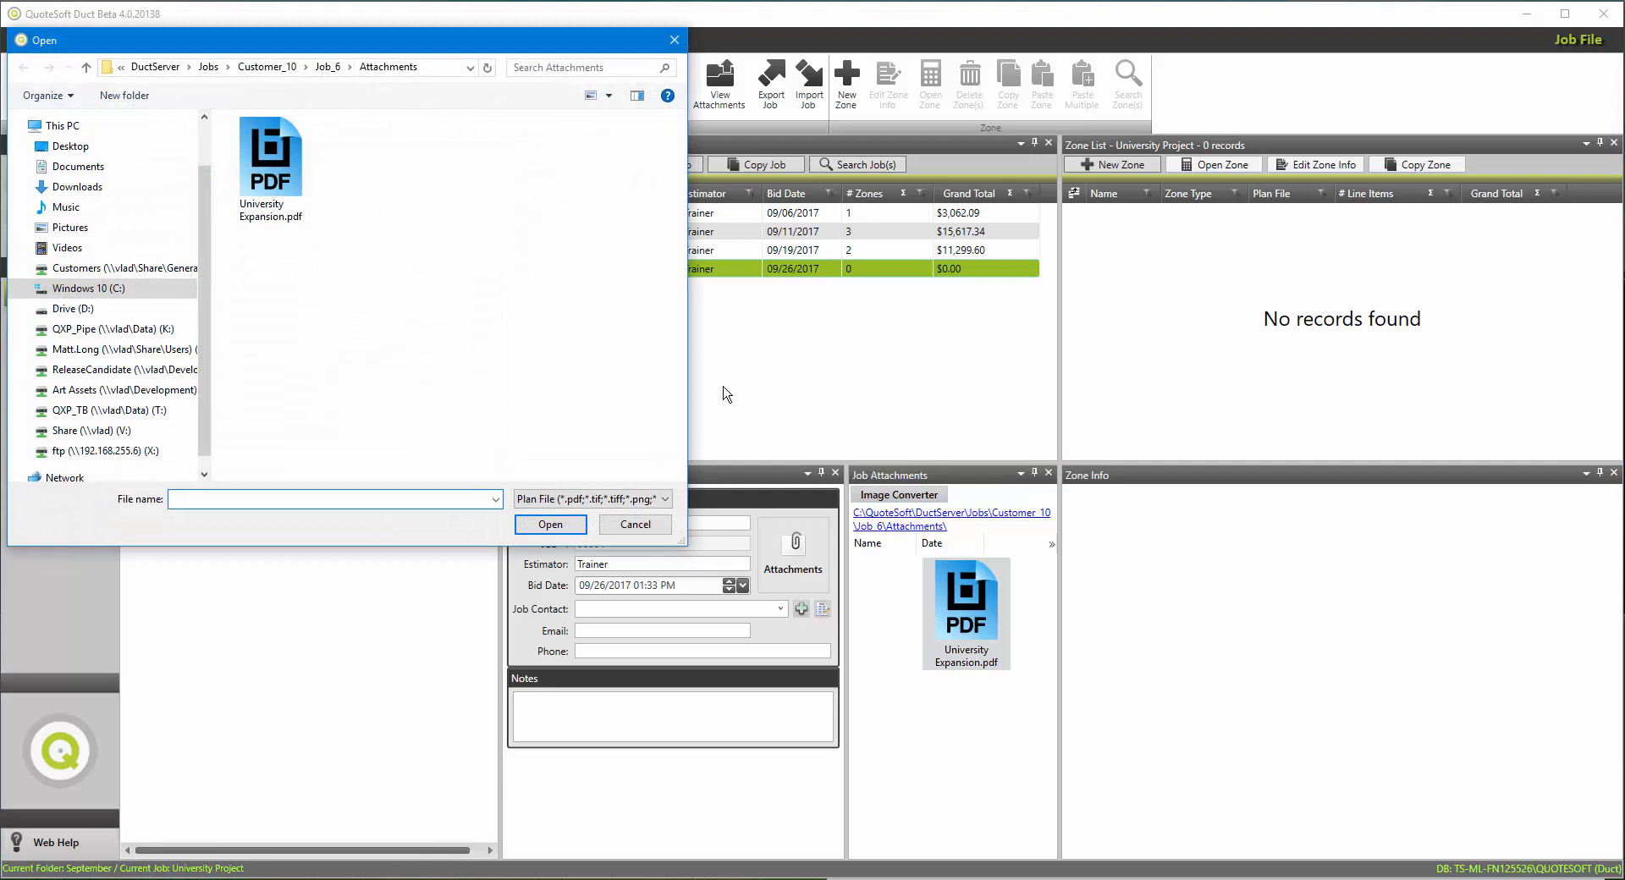
left_click(285, 167)
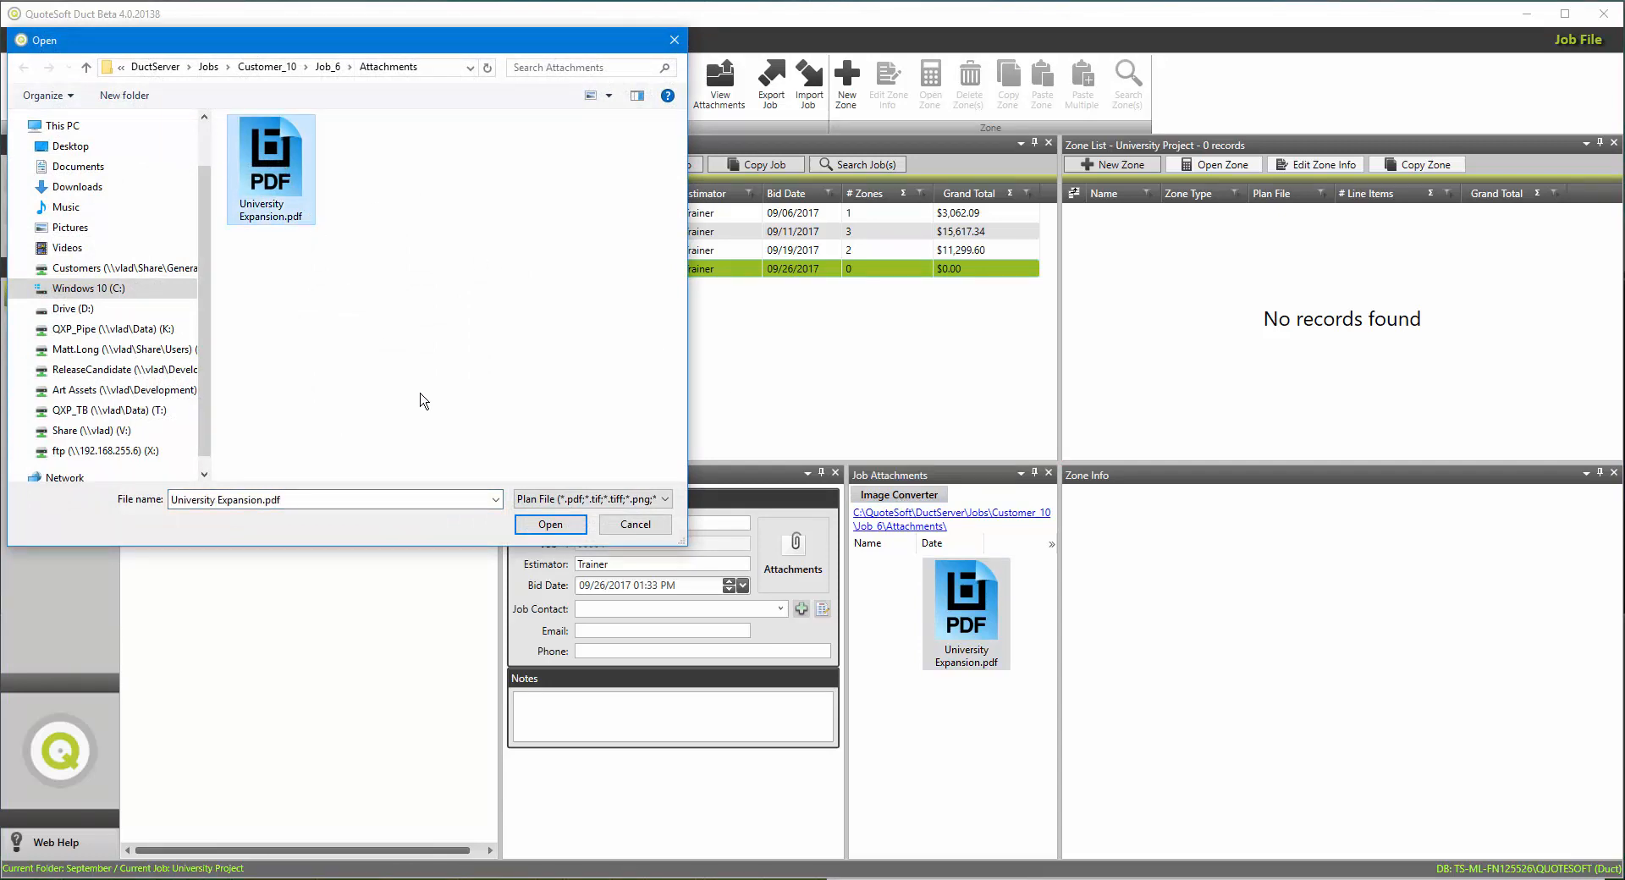
left_click(550, 524)
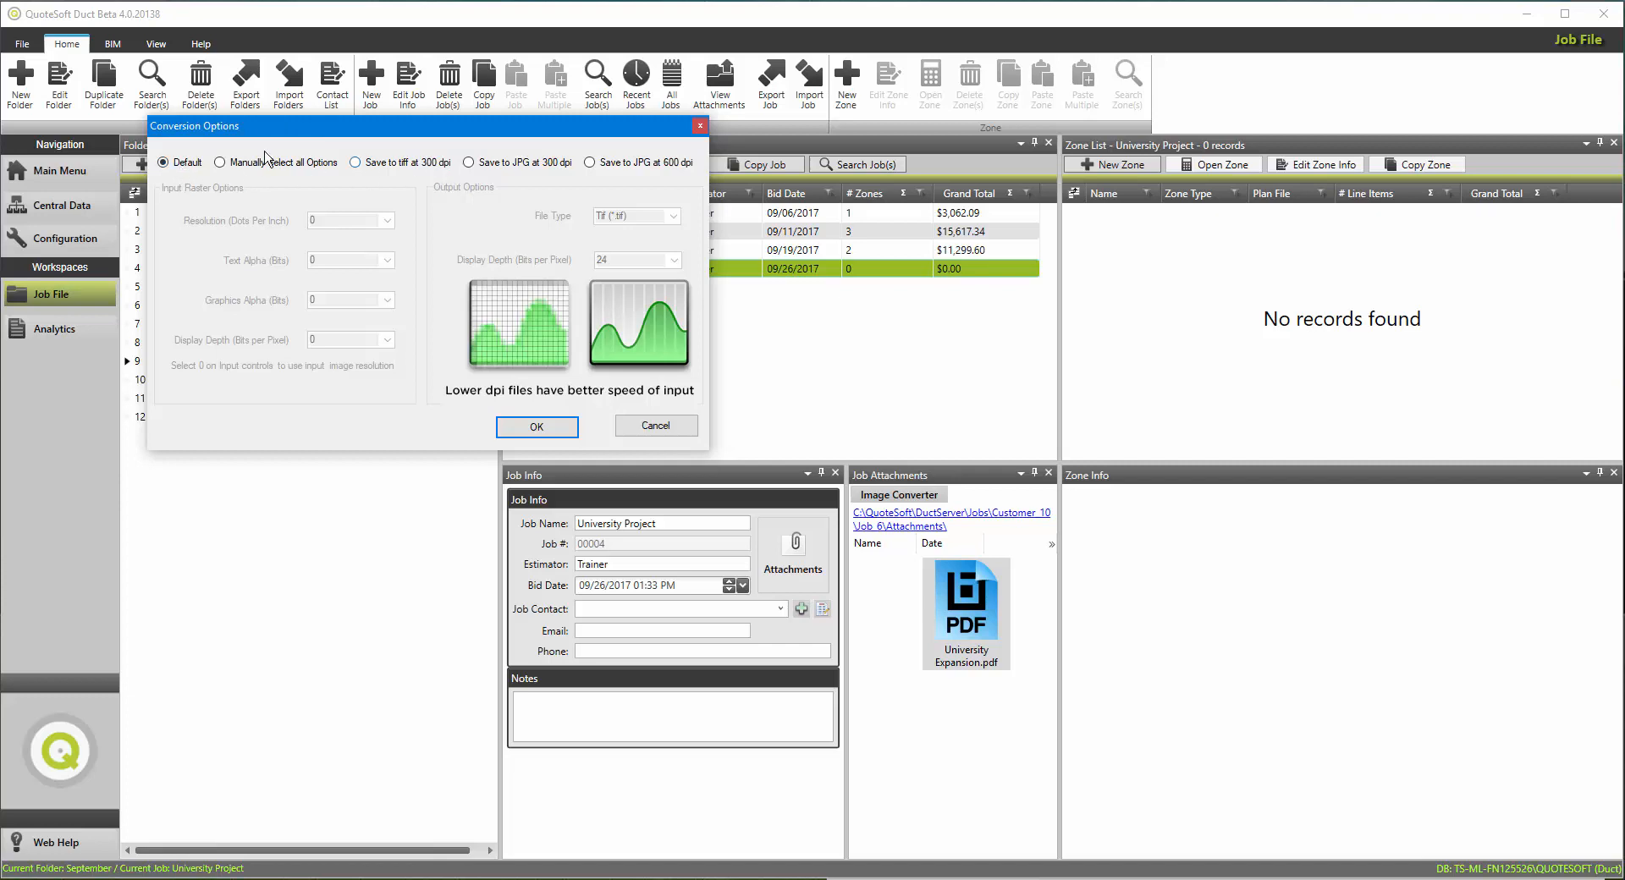
left_click(537, 427)
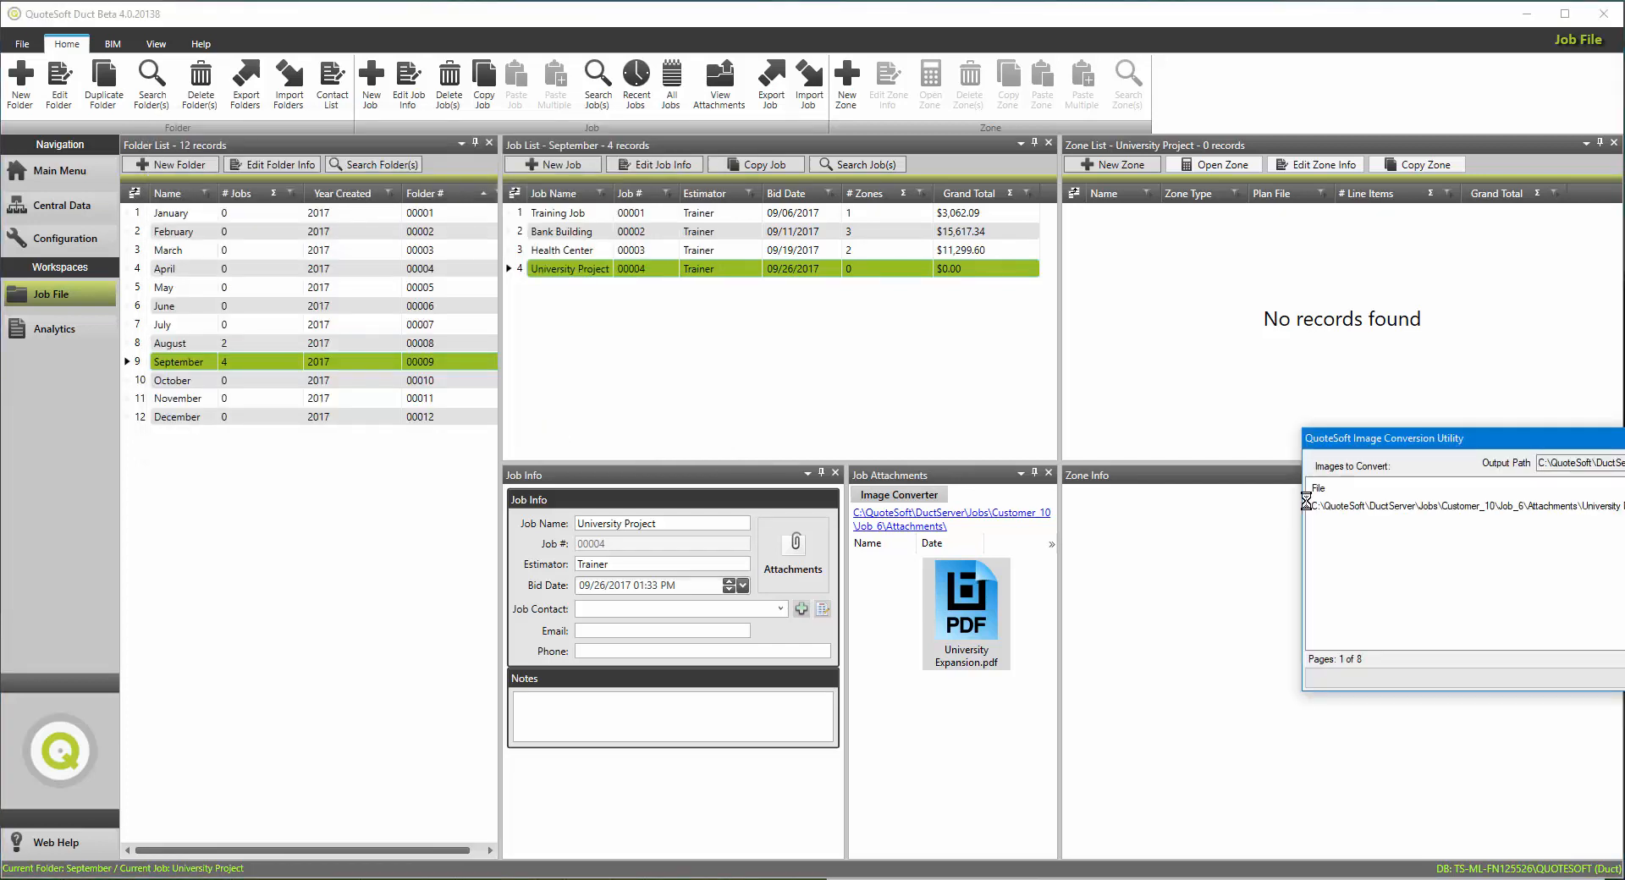
left_click_drag(1428, 435, 1238, 396)
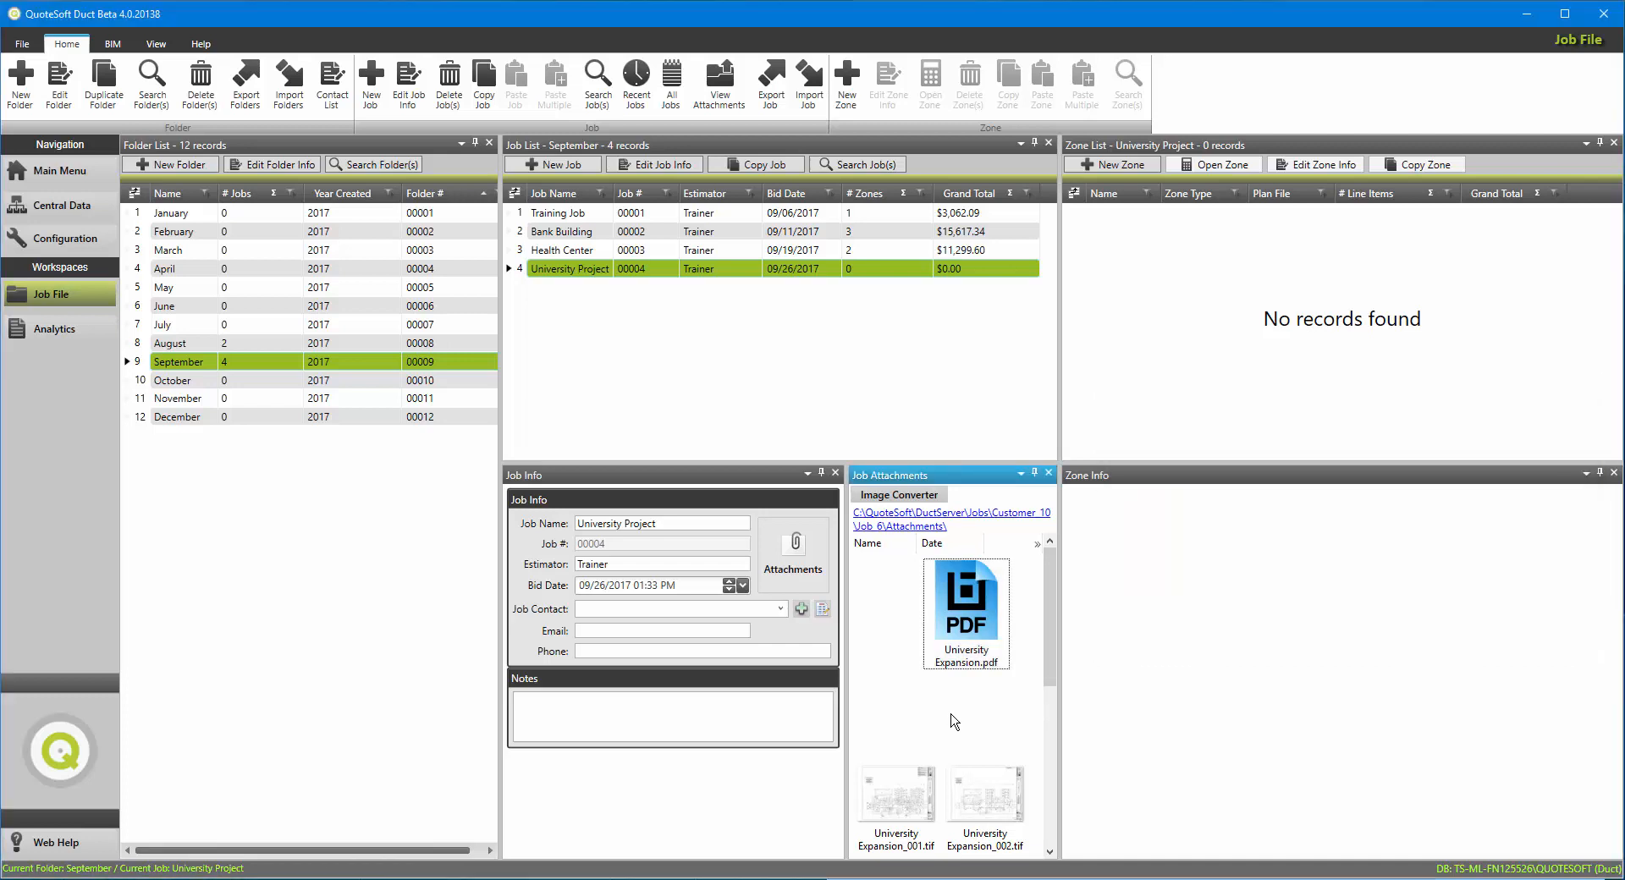
Step: Show the job attachments in Details view
right_click(902, 709)
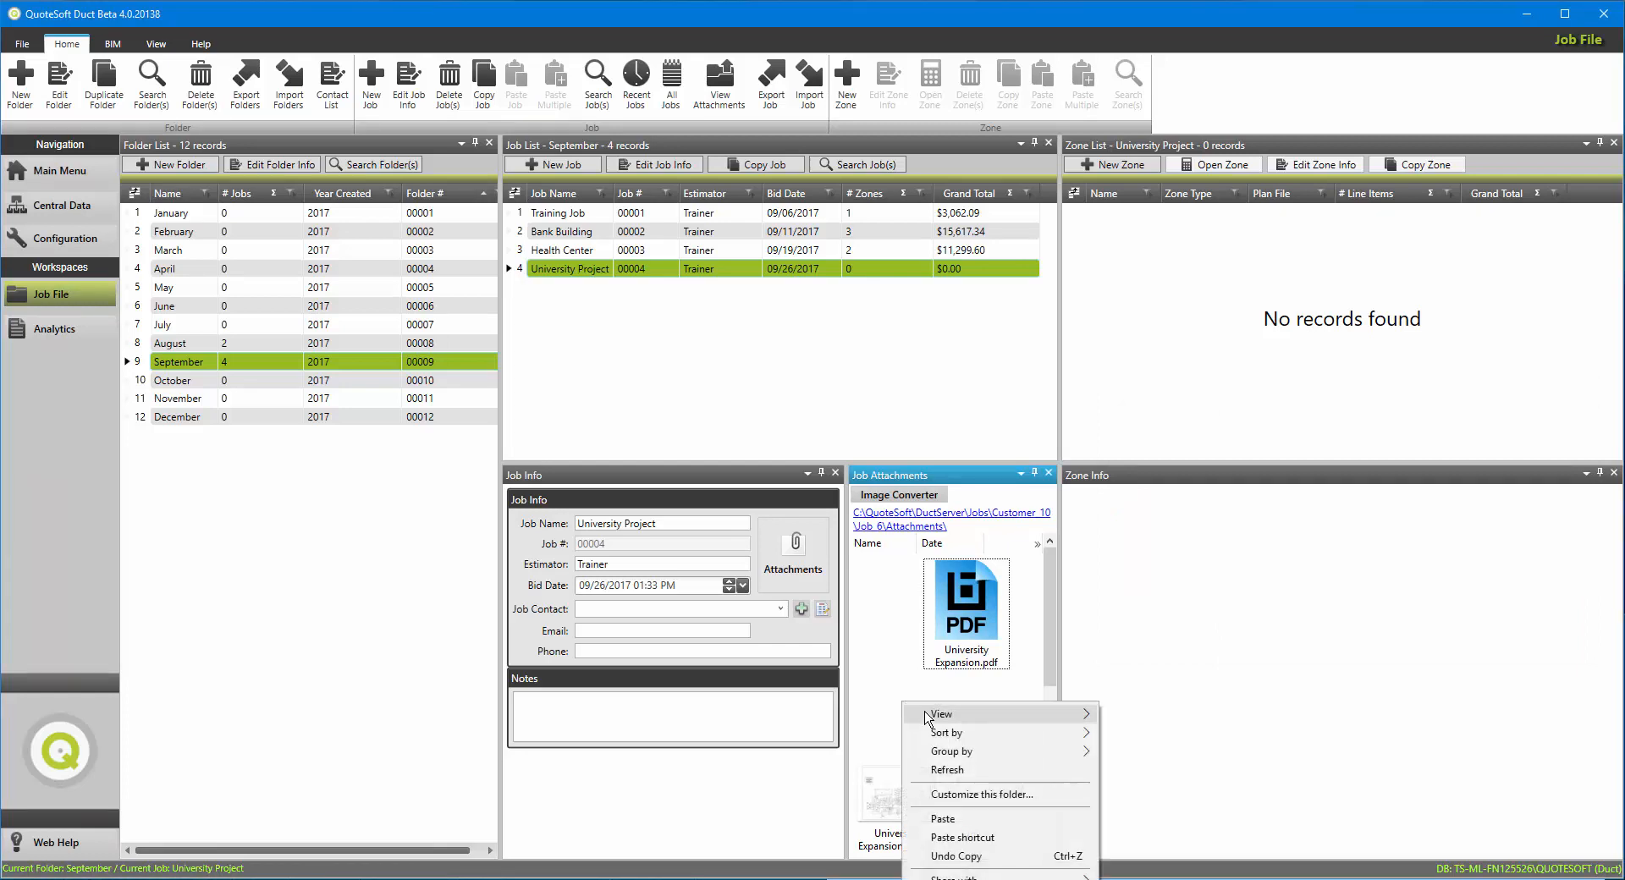
mouse_move(929, 719)
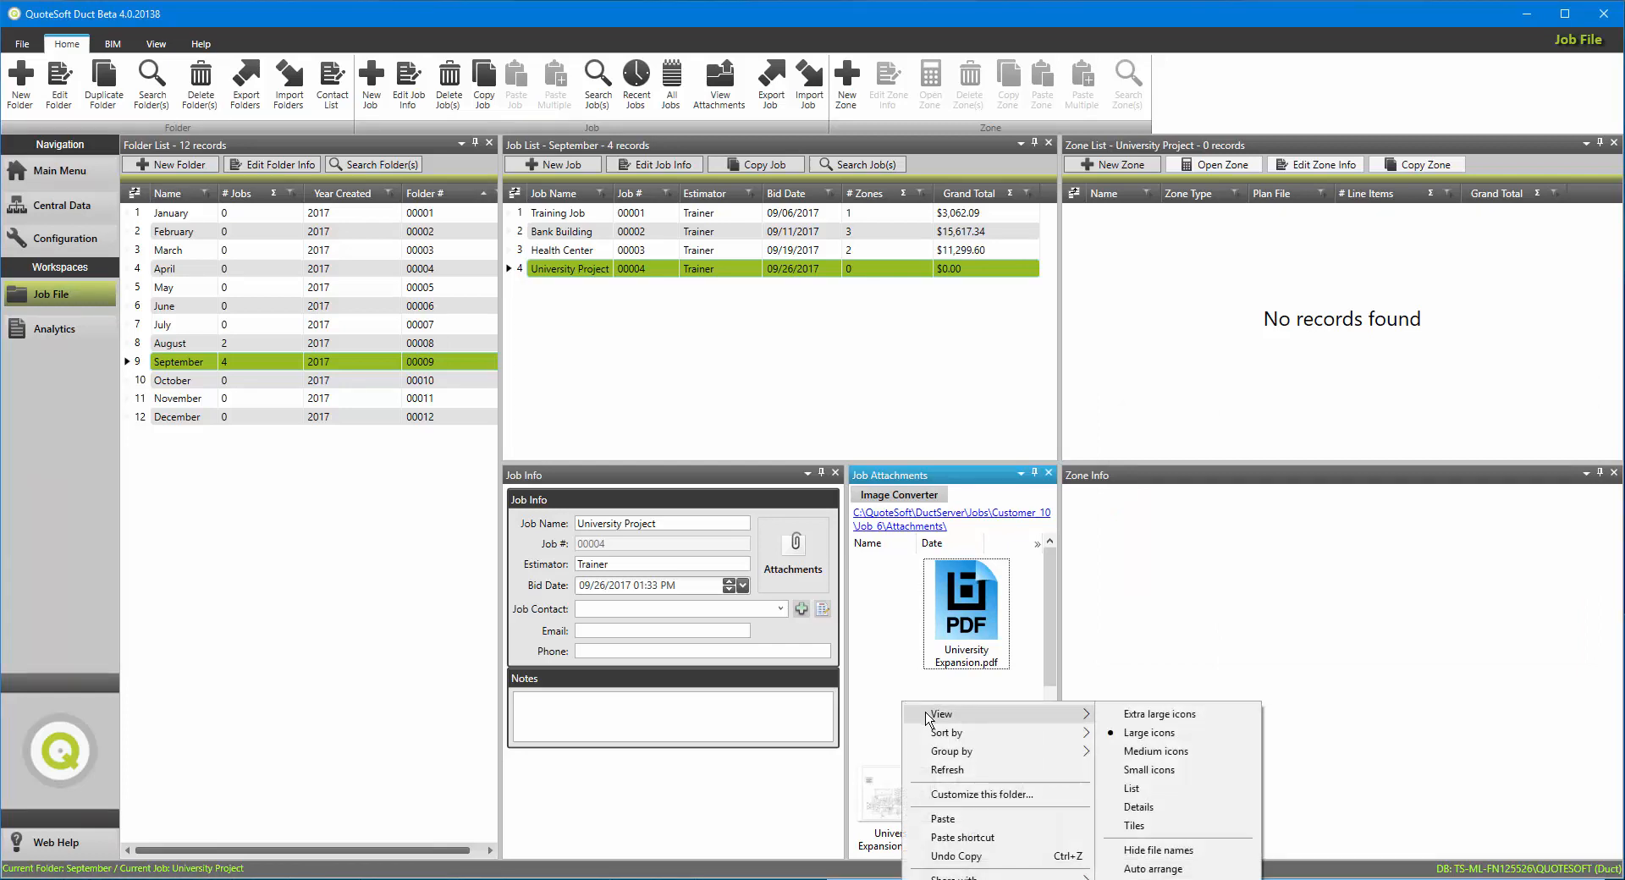
left_click(1171, 806)
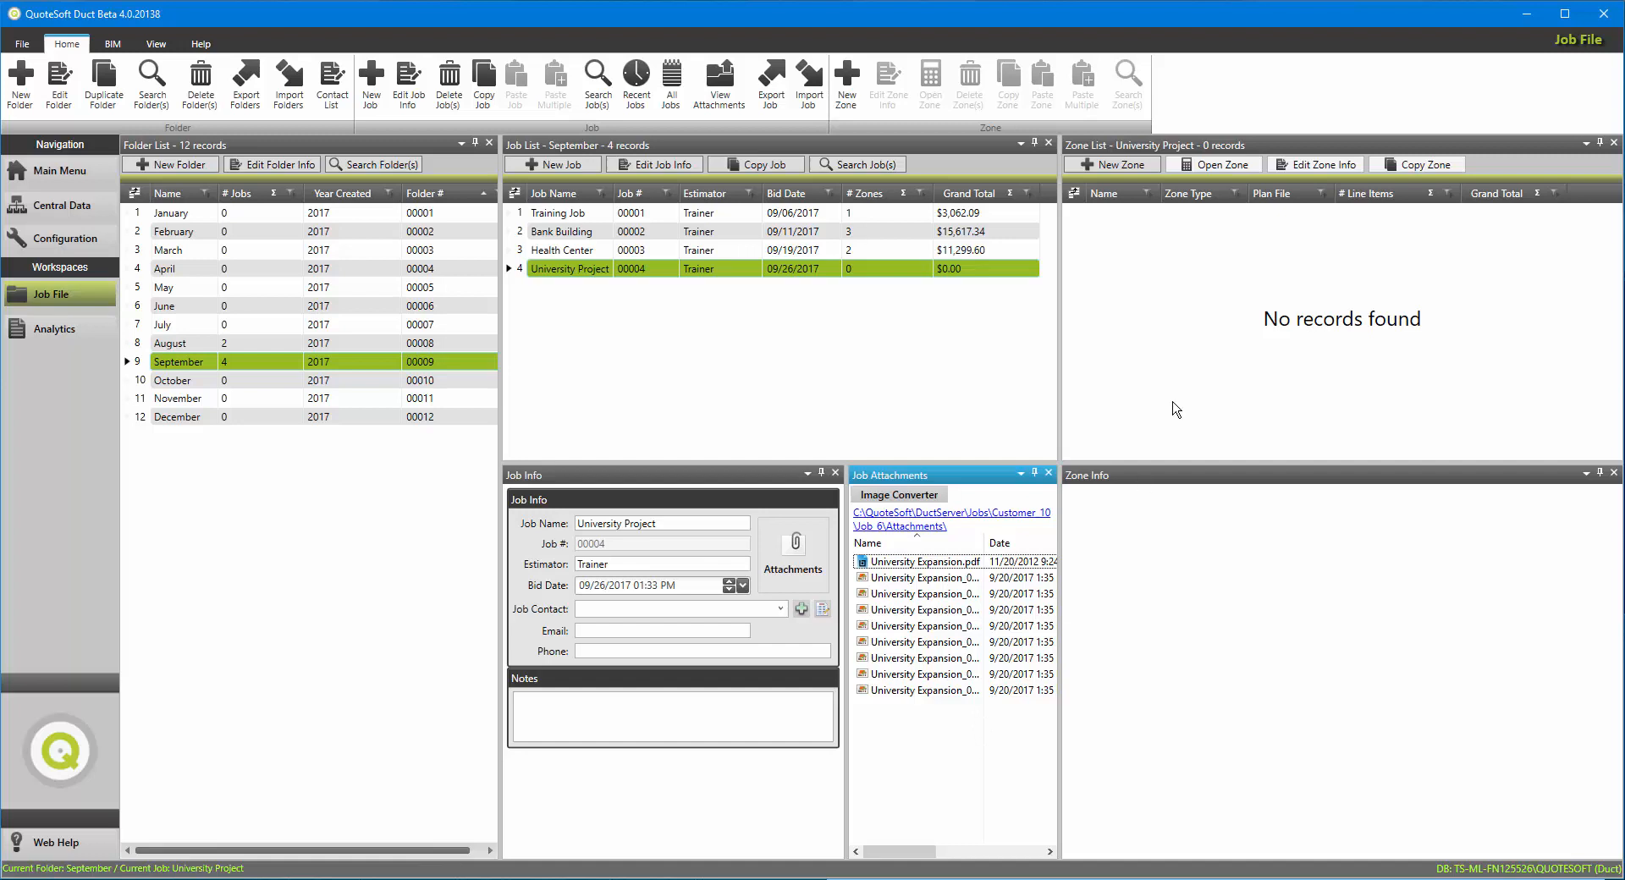
Step: Start a new zone for University Project with University Expansion_001.tif as its plan file, keeping the zone name University Expansion_001
left_click(1126, 166)
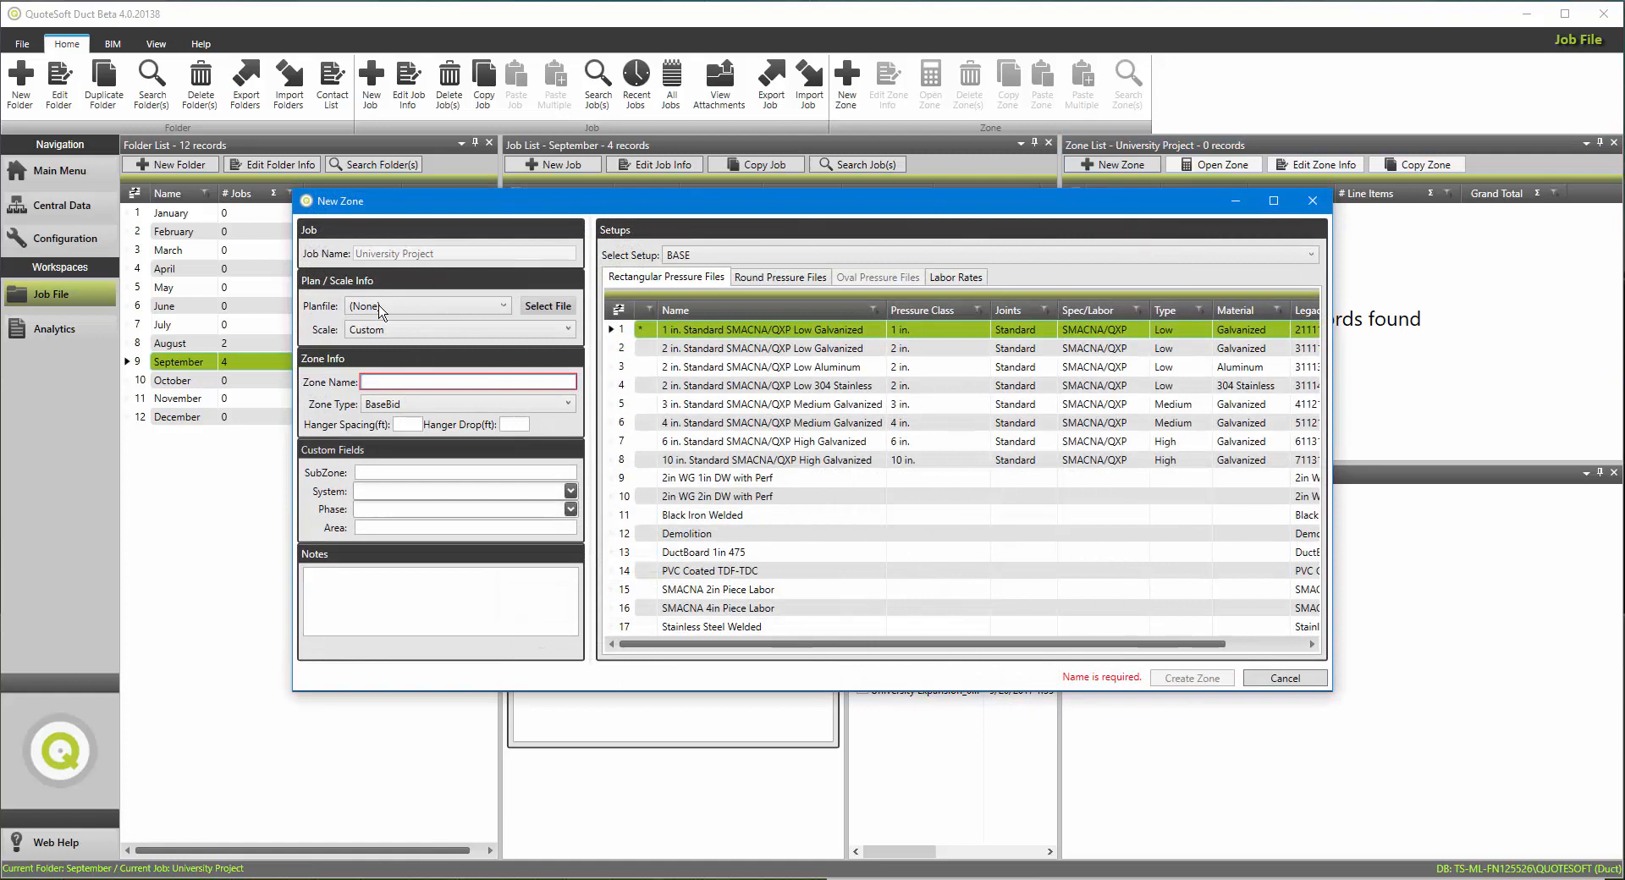
left_click(417, 307)
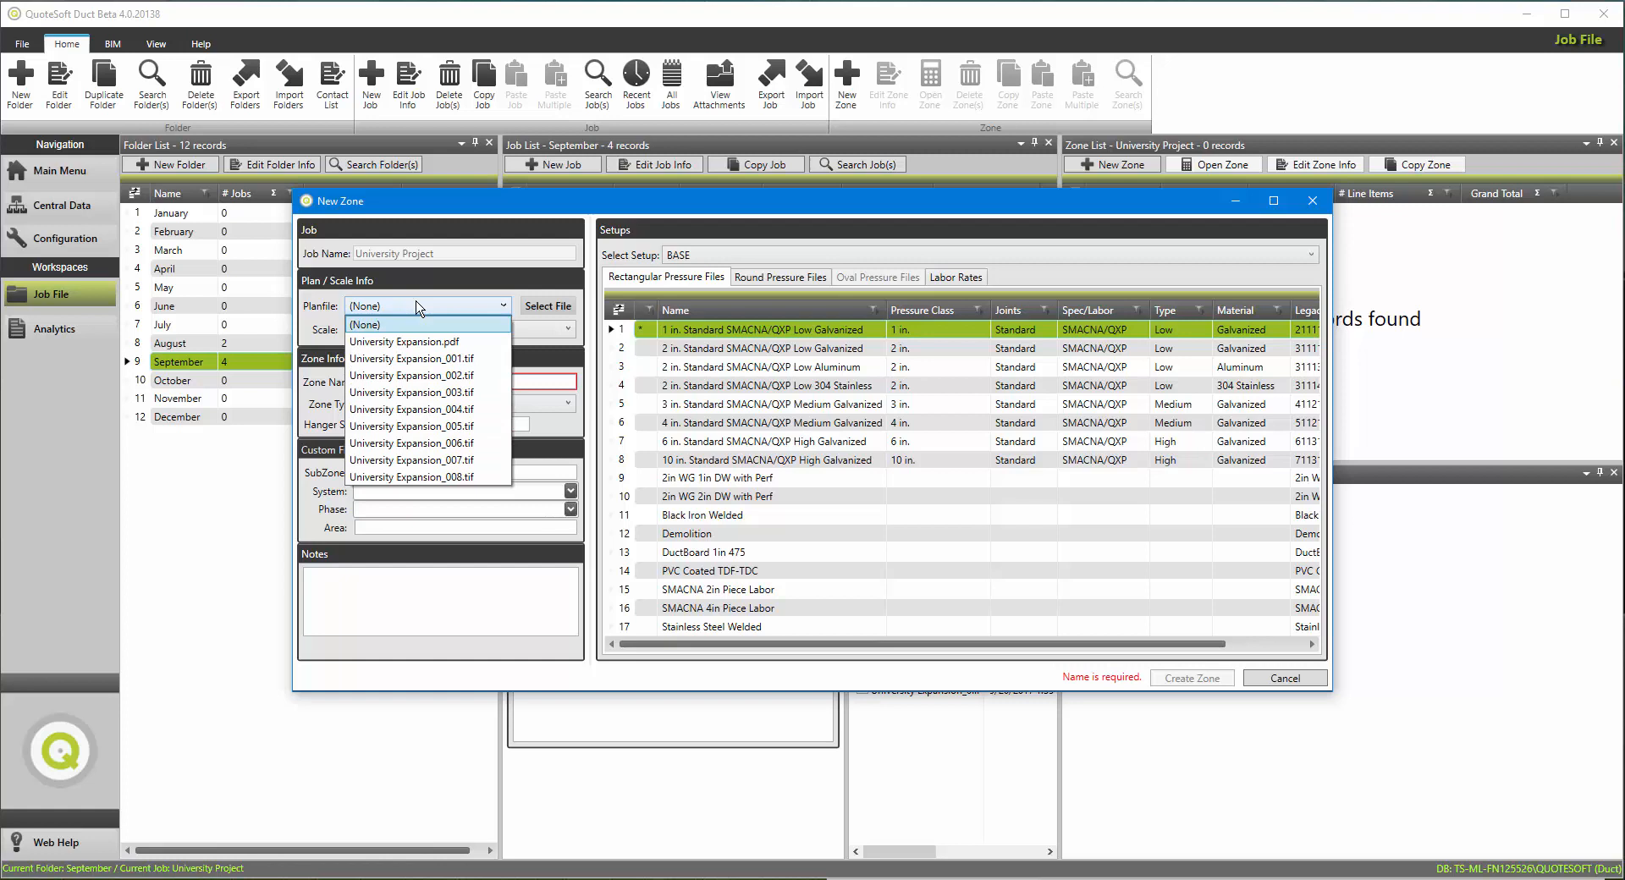
left_click(412, 359)
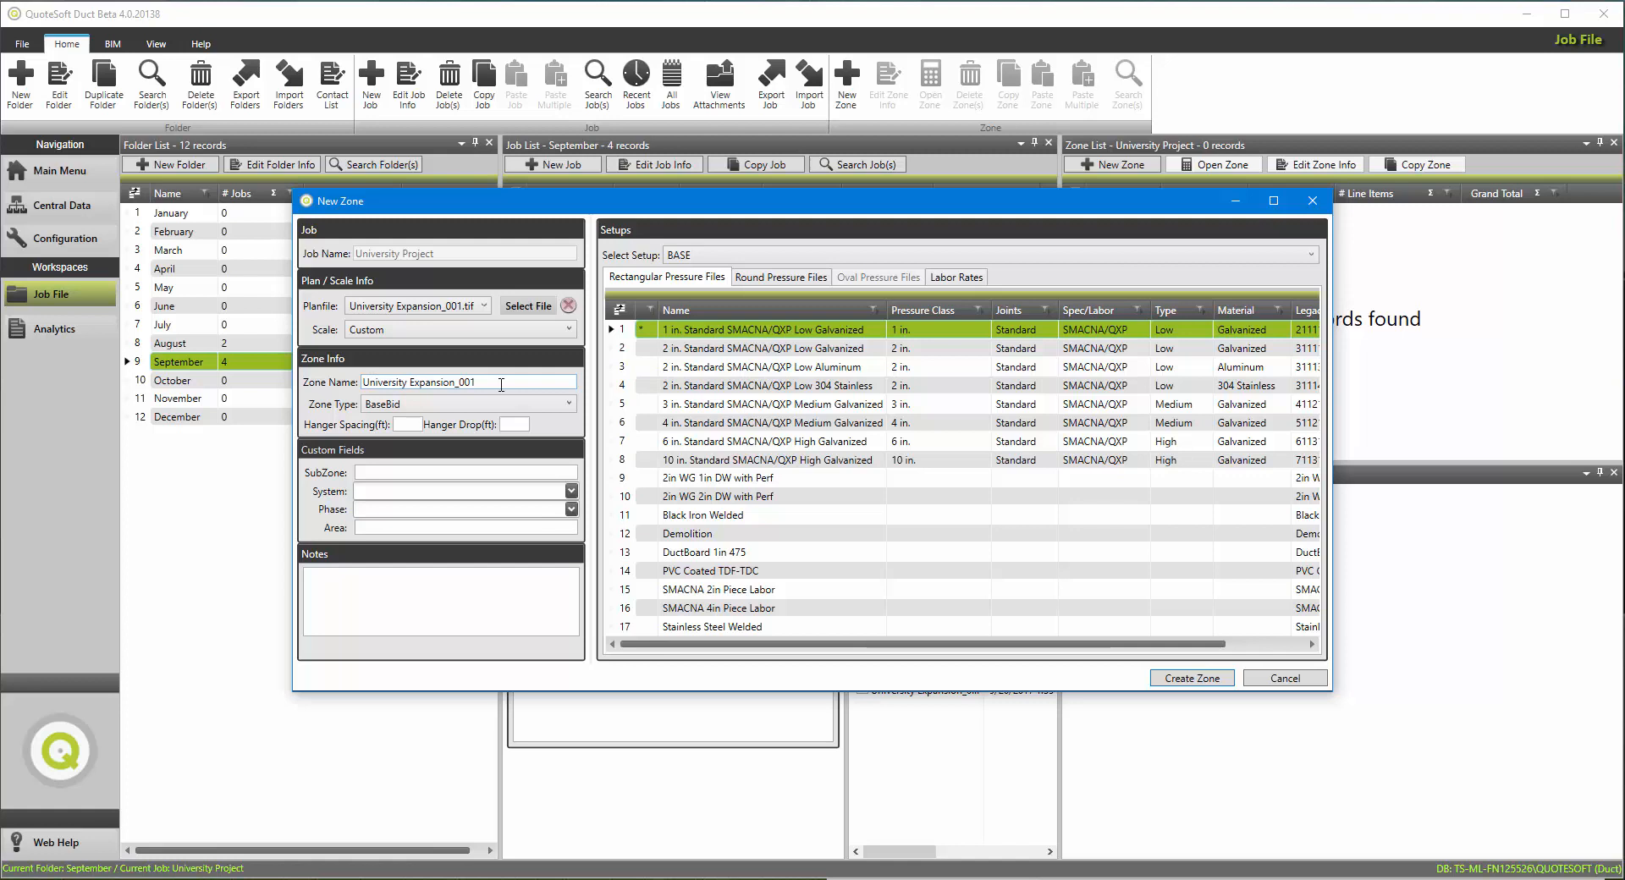
left_click_drag(500, 382, 359, 381)
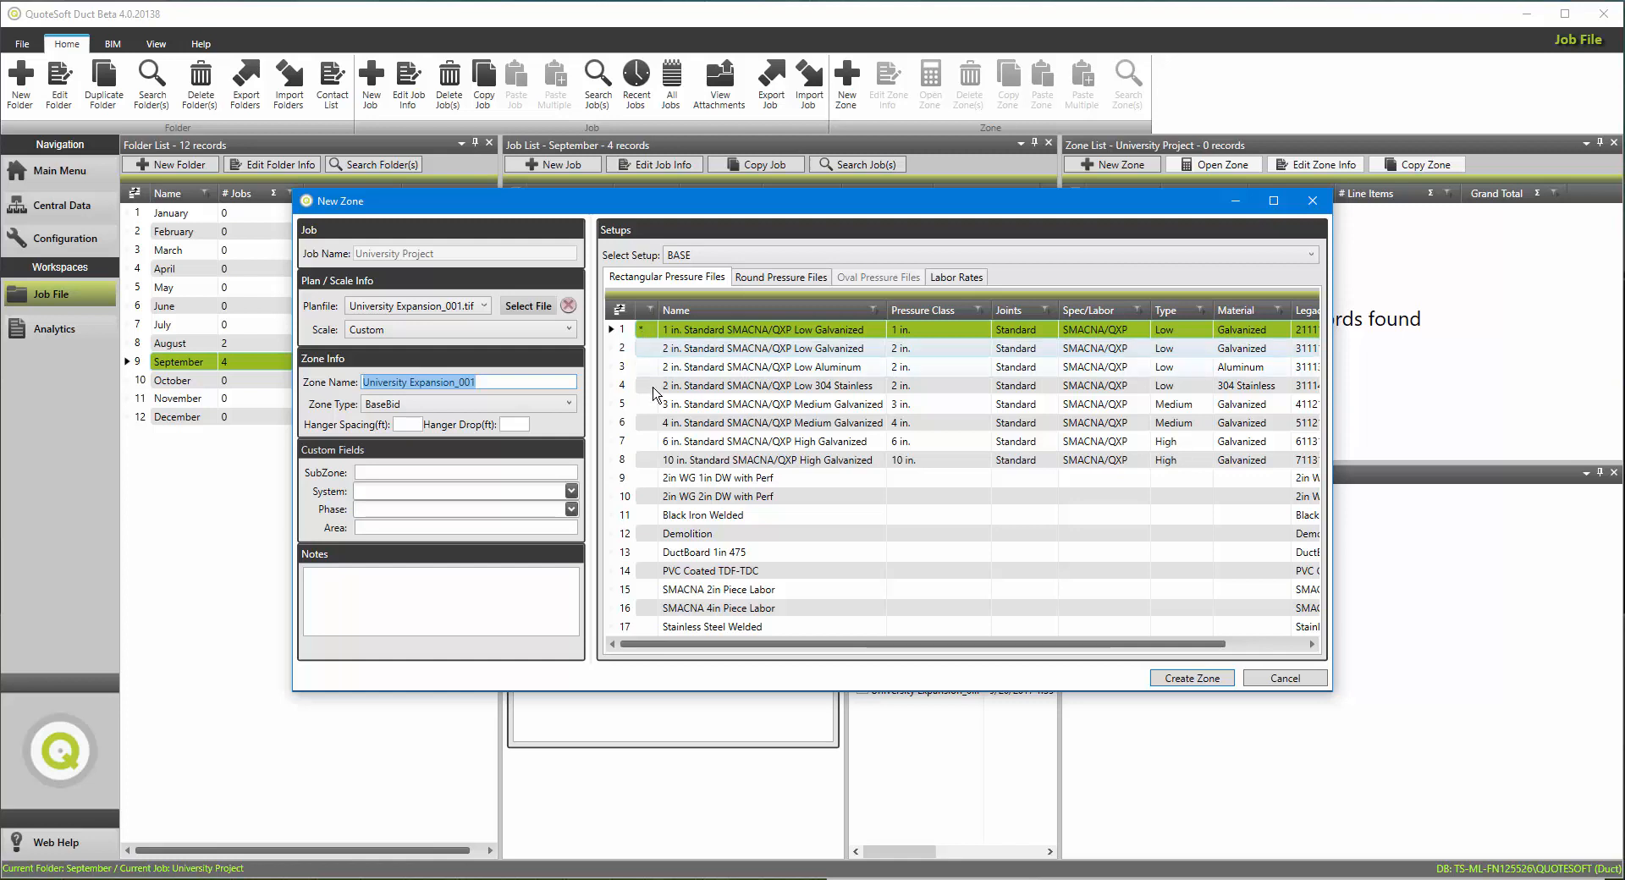
Step: Make 4 in. Standard SMACNA/QXP Medium Galvanized the default rectangular pressure file, review the round pressure files, and create the zone
right_click(653, 427)
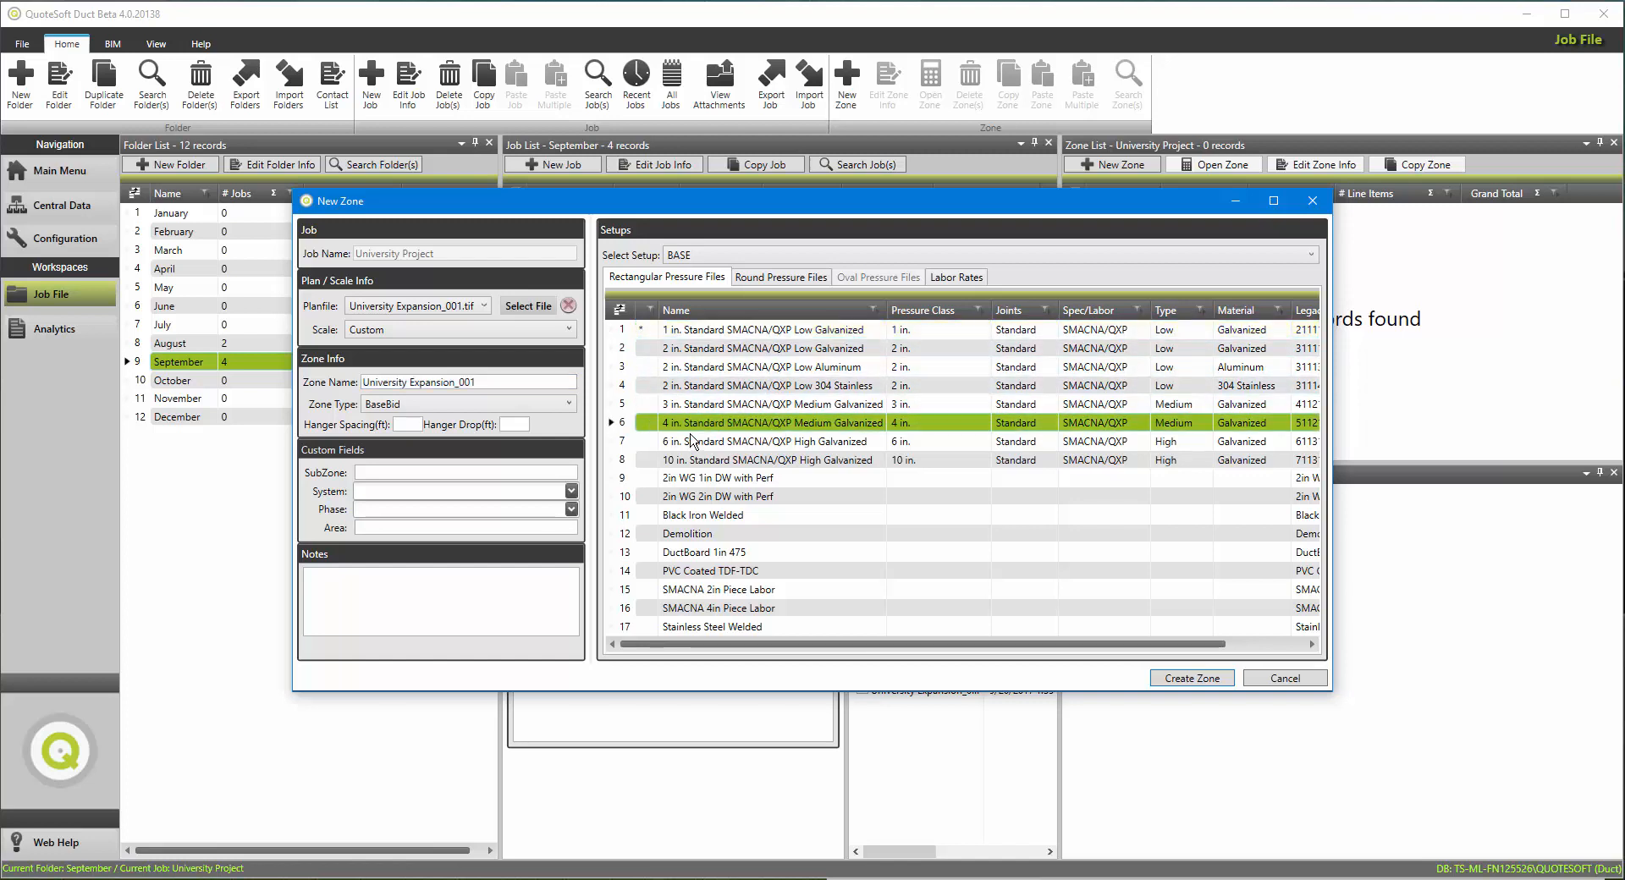
left_click(693, 435)
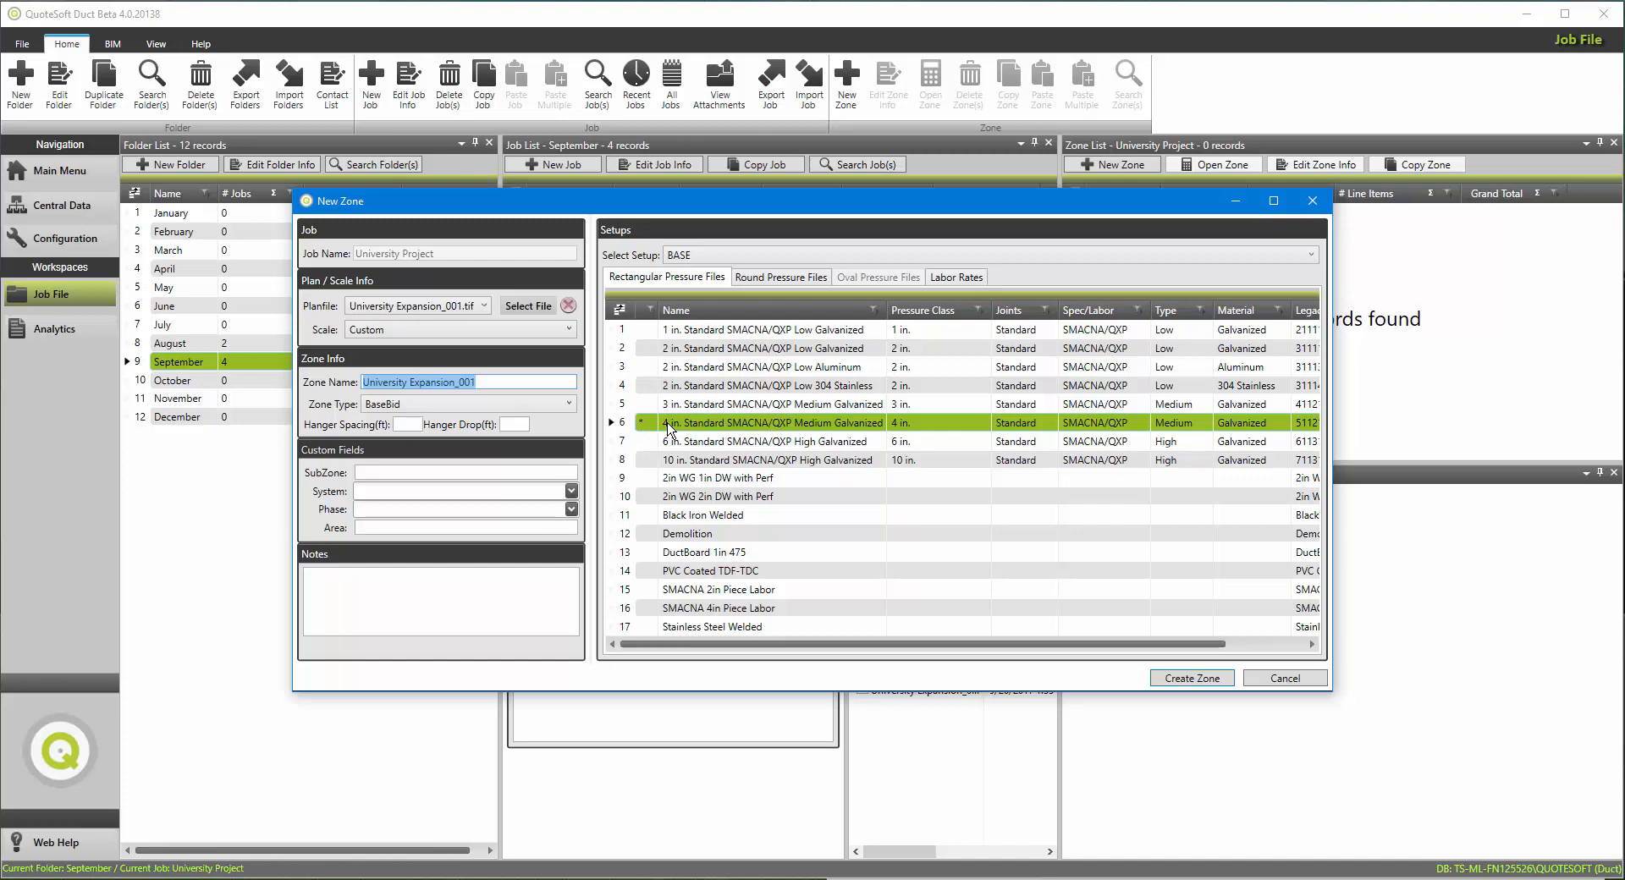
left_click(765, 282)
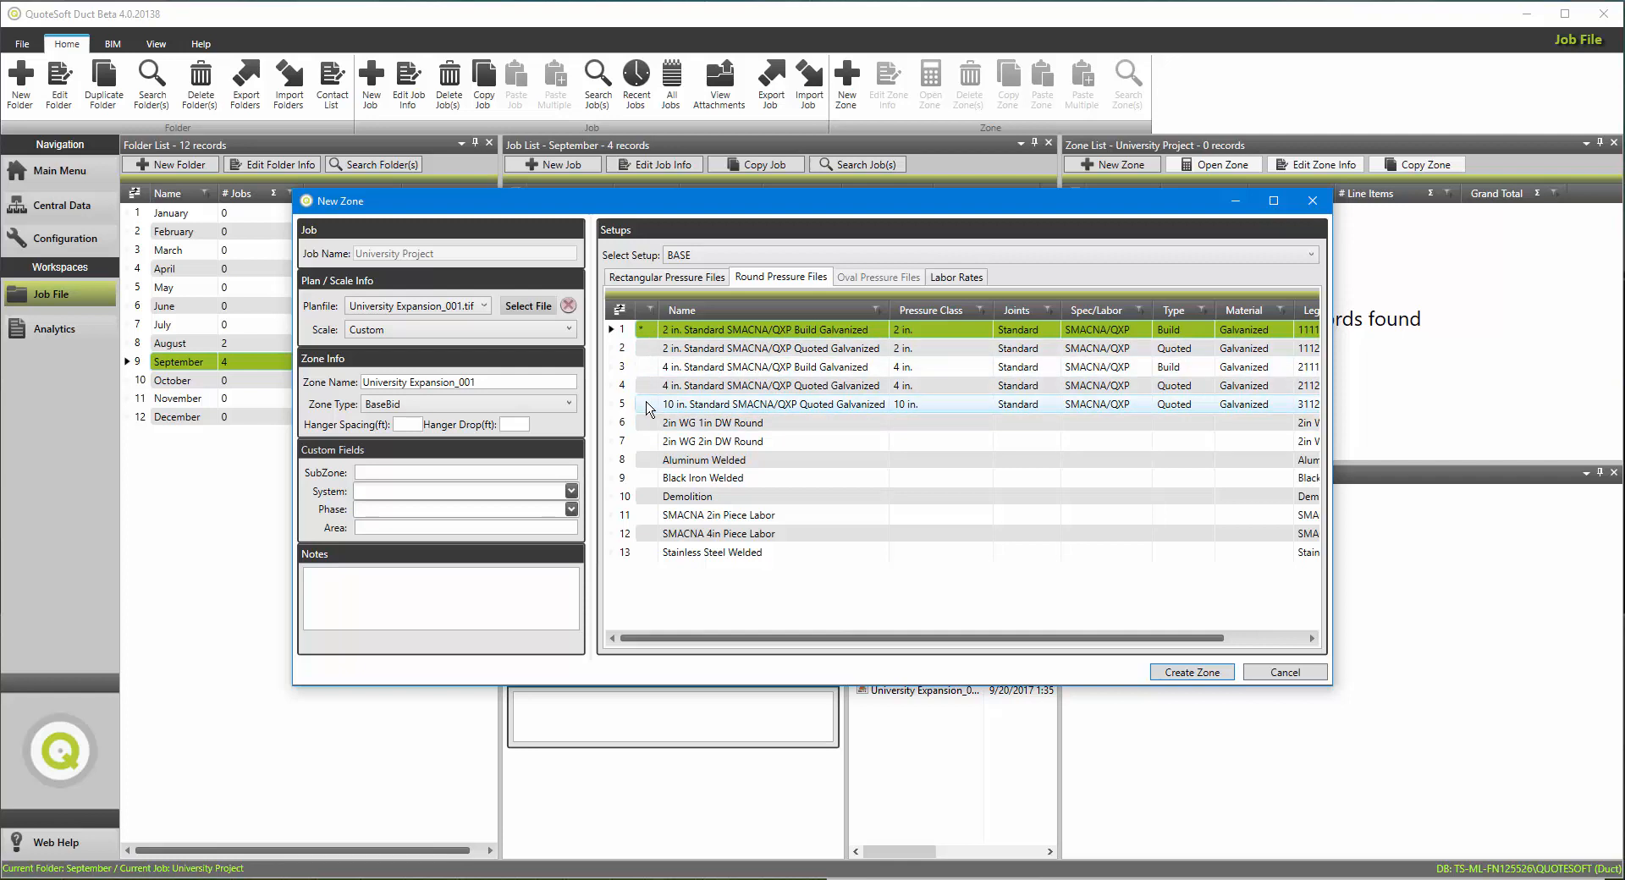
left_click(1193, 673)
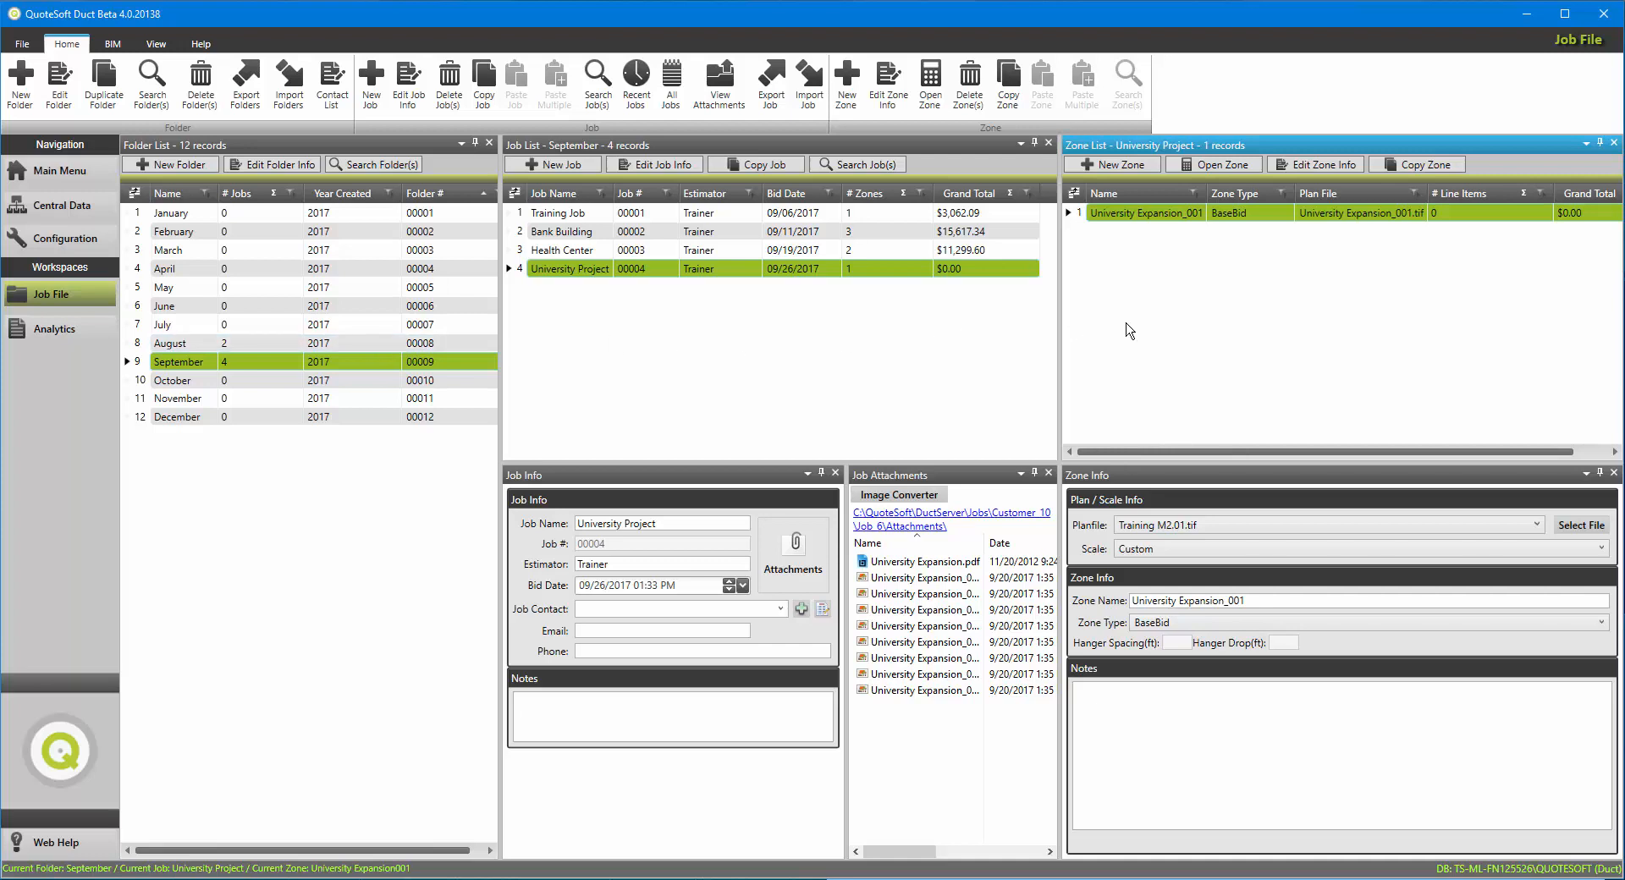
Step: Copy the University Expansion_001 zone into the Health Center job and select its plan file among the attachments
right_click(1143, 217)
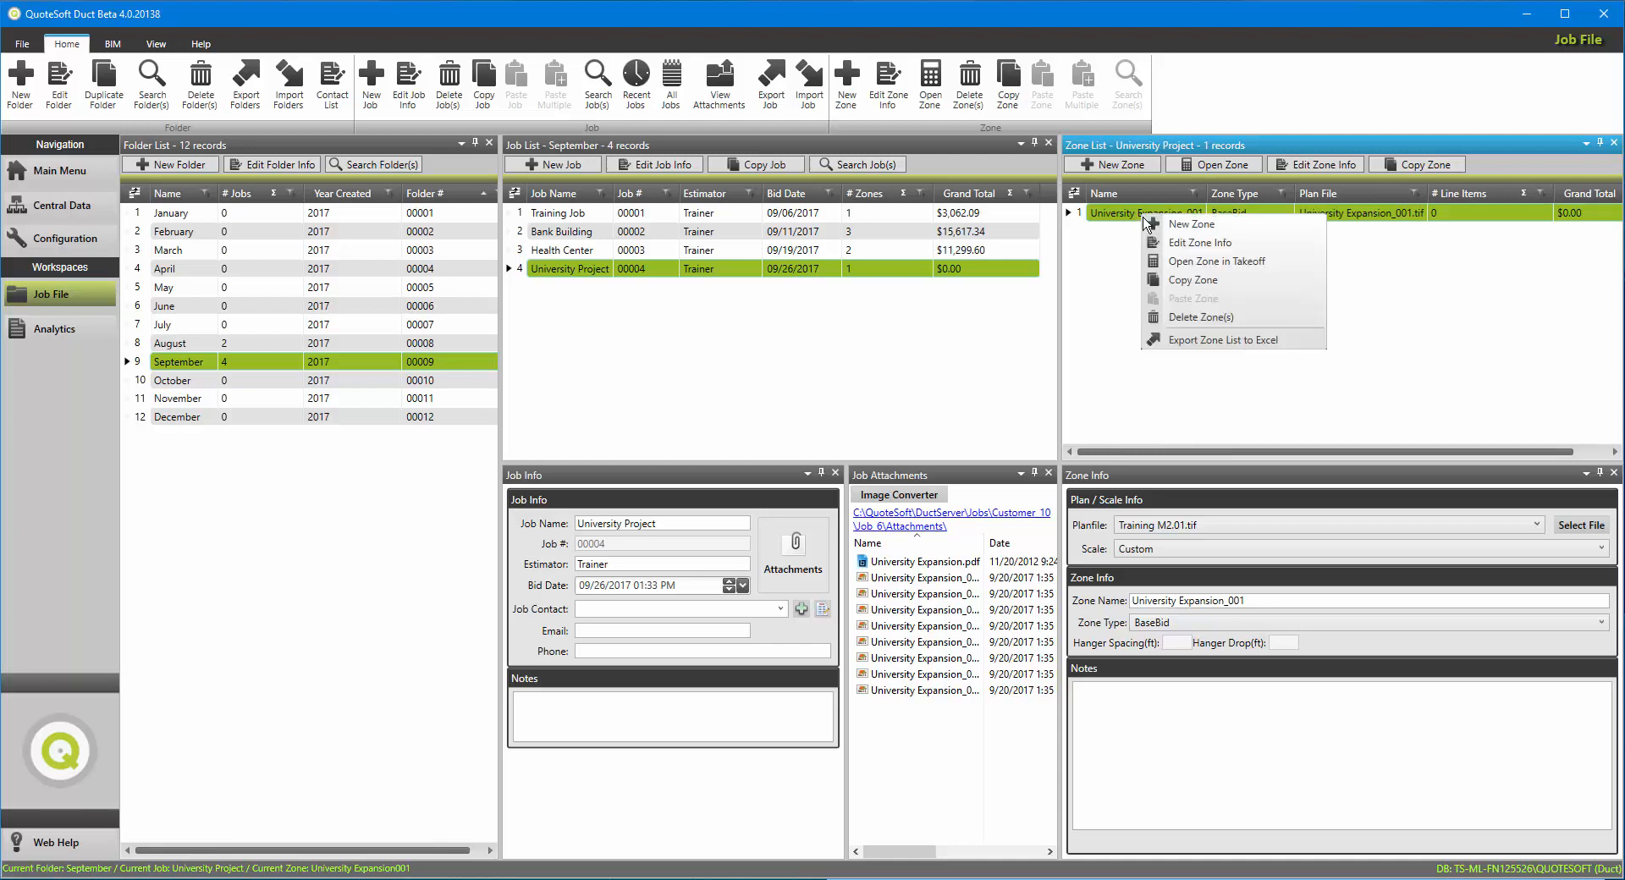
left_click(1156, 280)
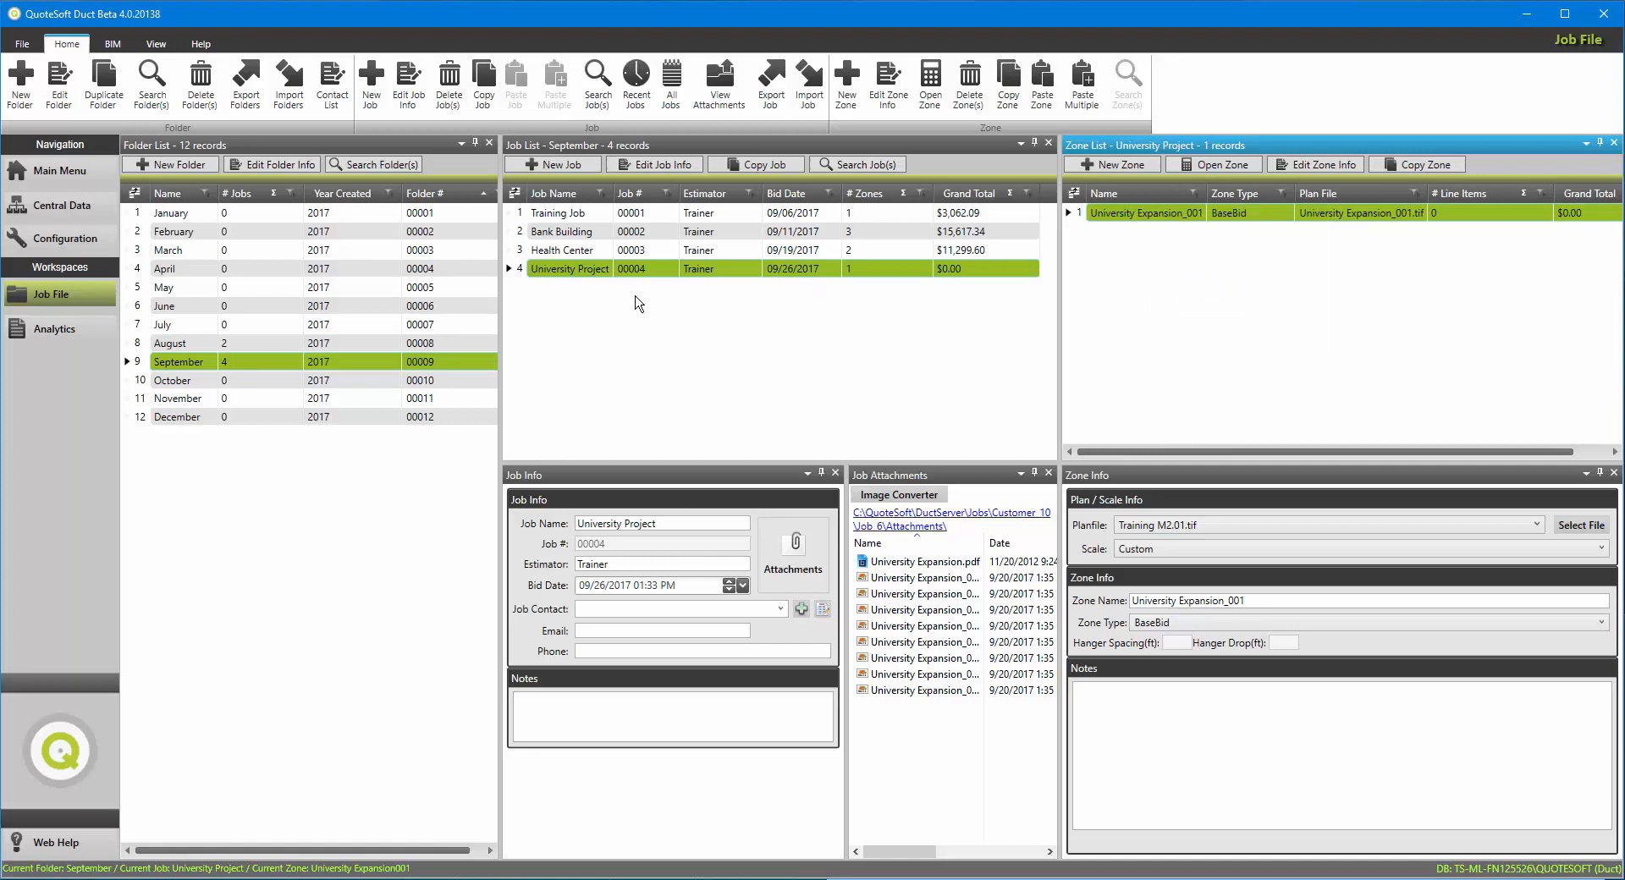
left_click(560, 258)
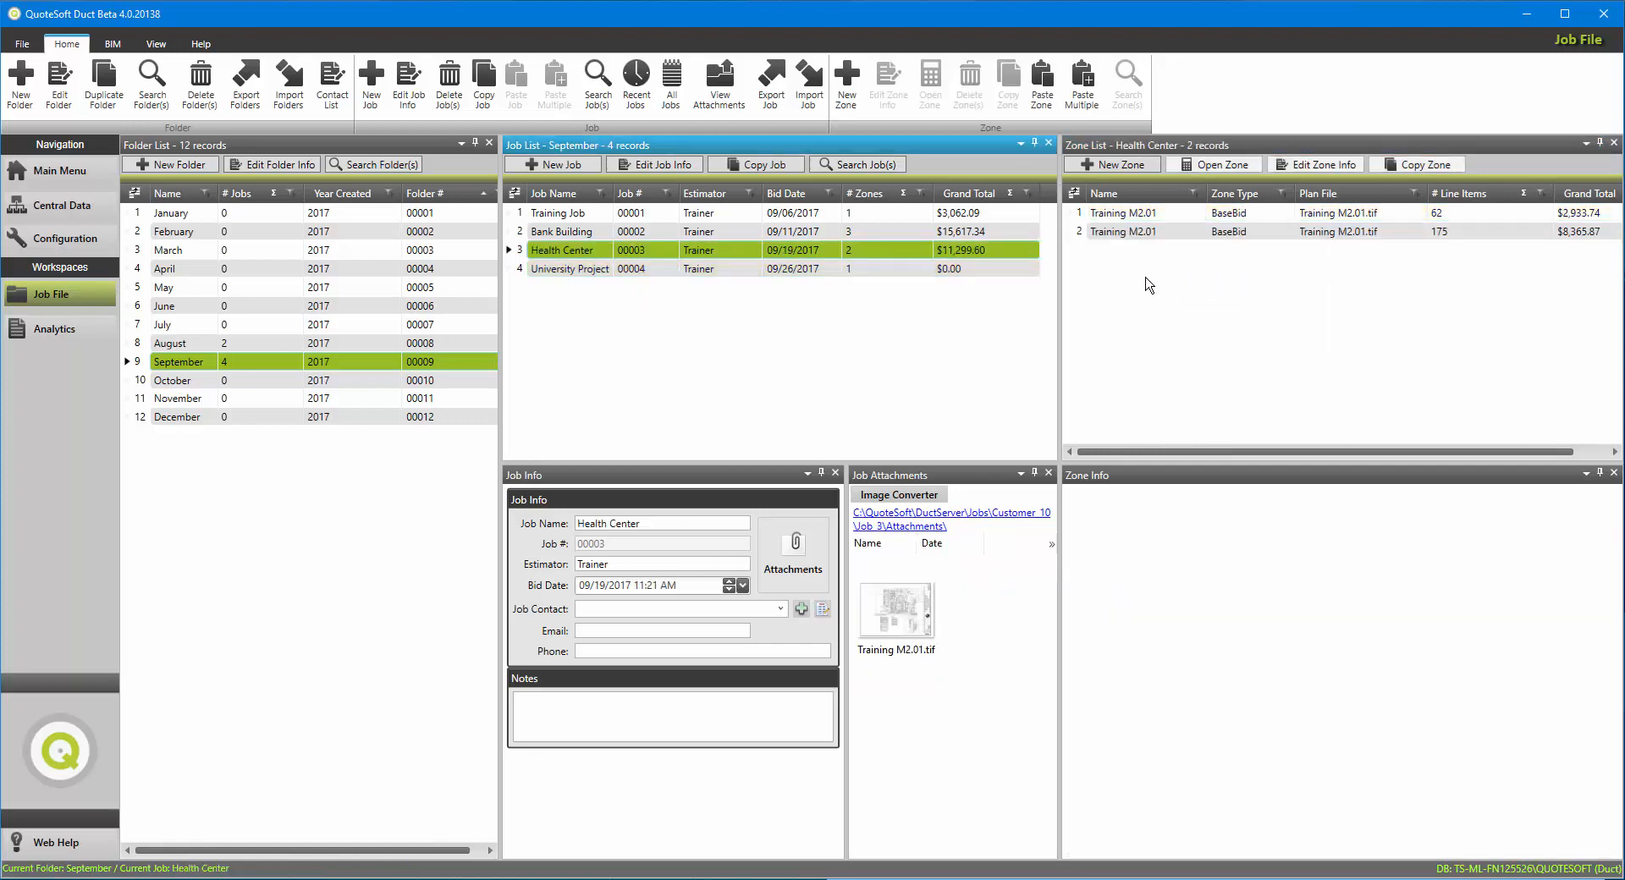
right_click(1145, 277)
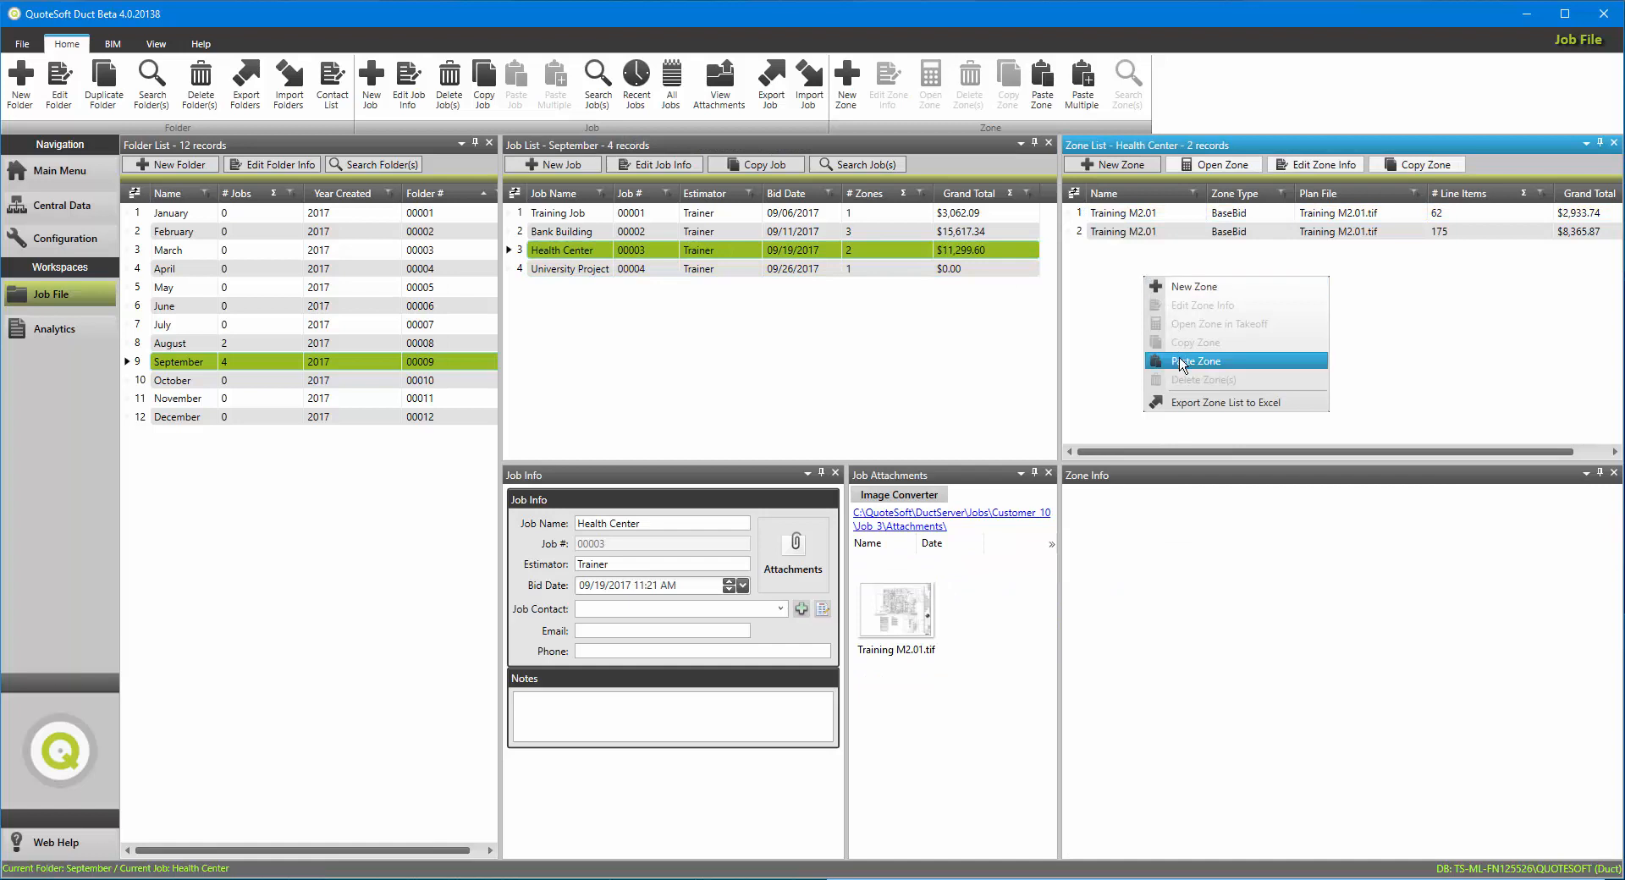
left_click(1182, 362)
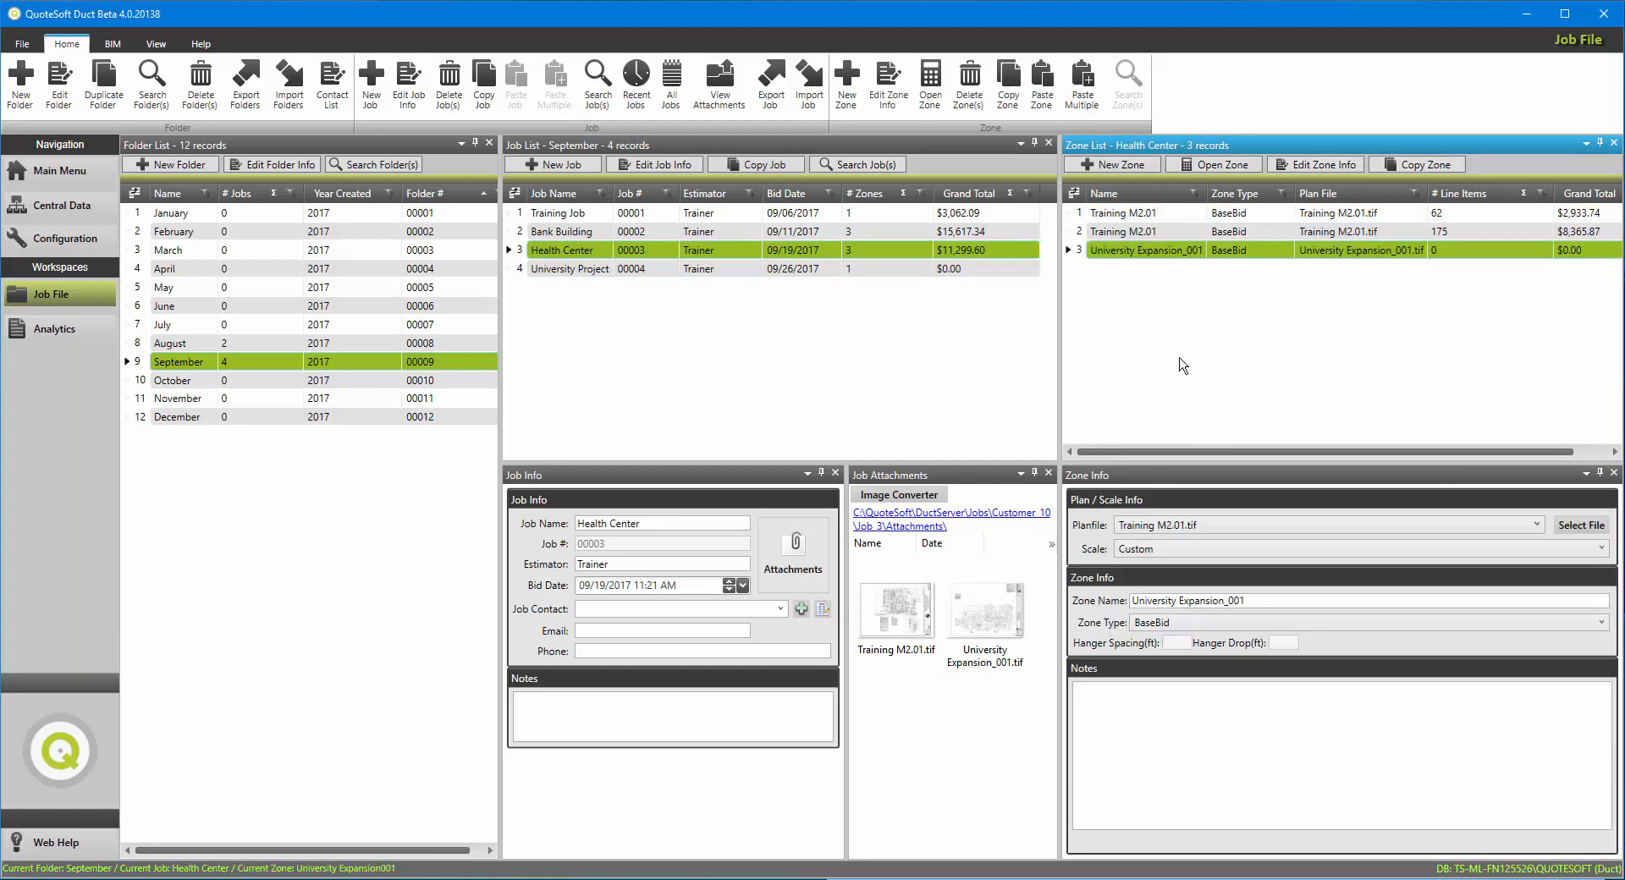
left_click_drag(1004, 627, 998, 633)
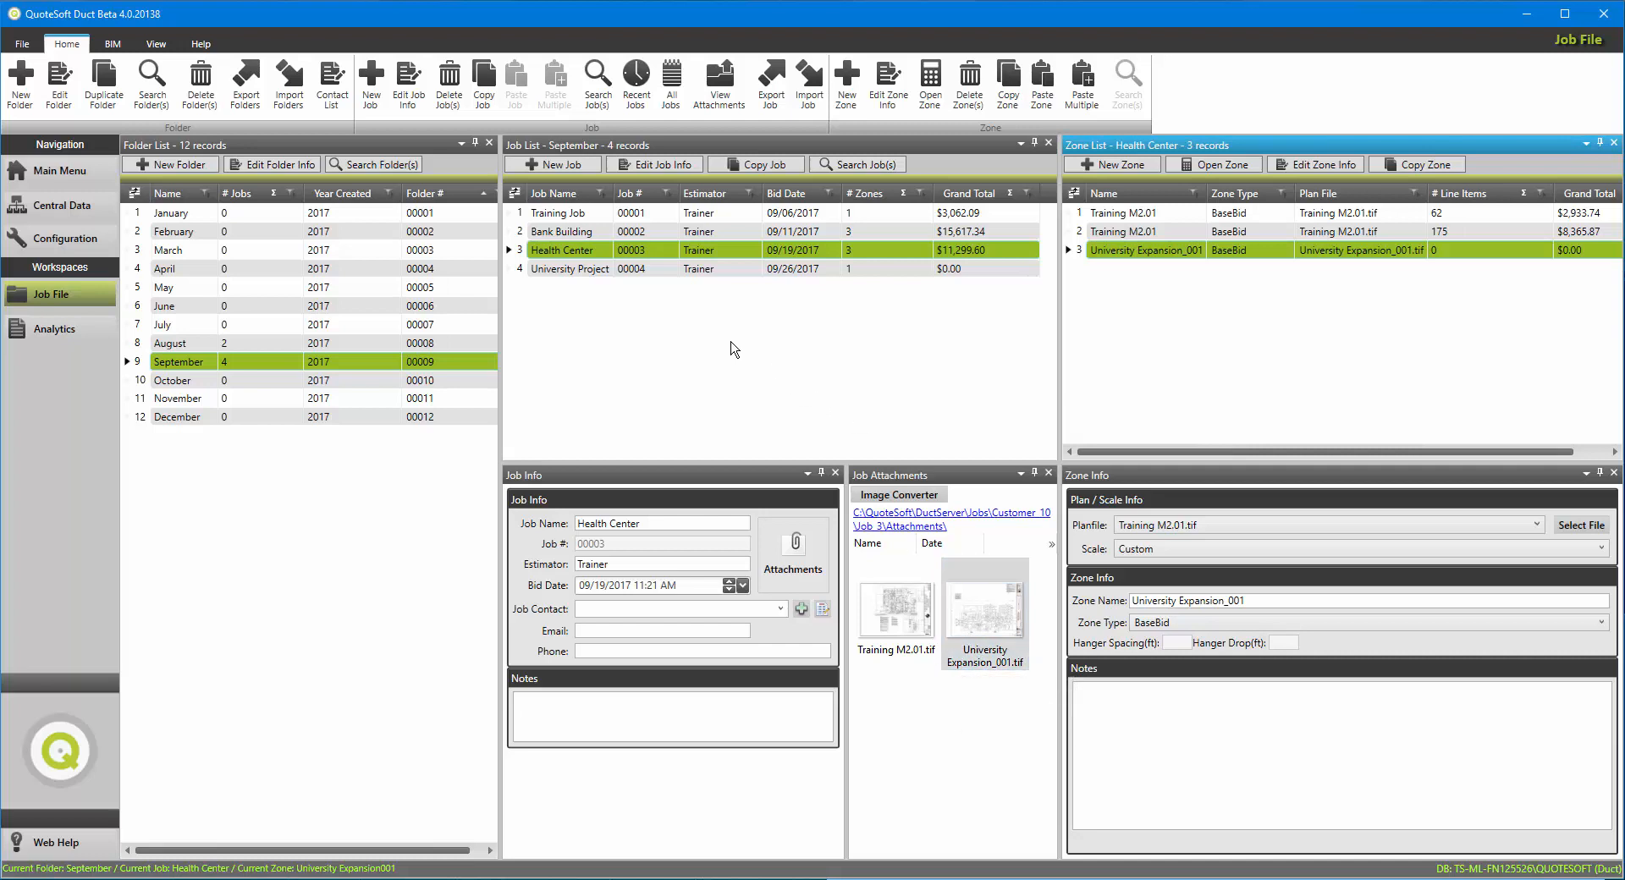
Step: Copy the Health Center job into the July folder under the same name, including its zones
right_click(578, 251)
left_click(625, 297)
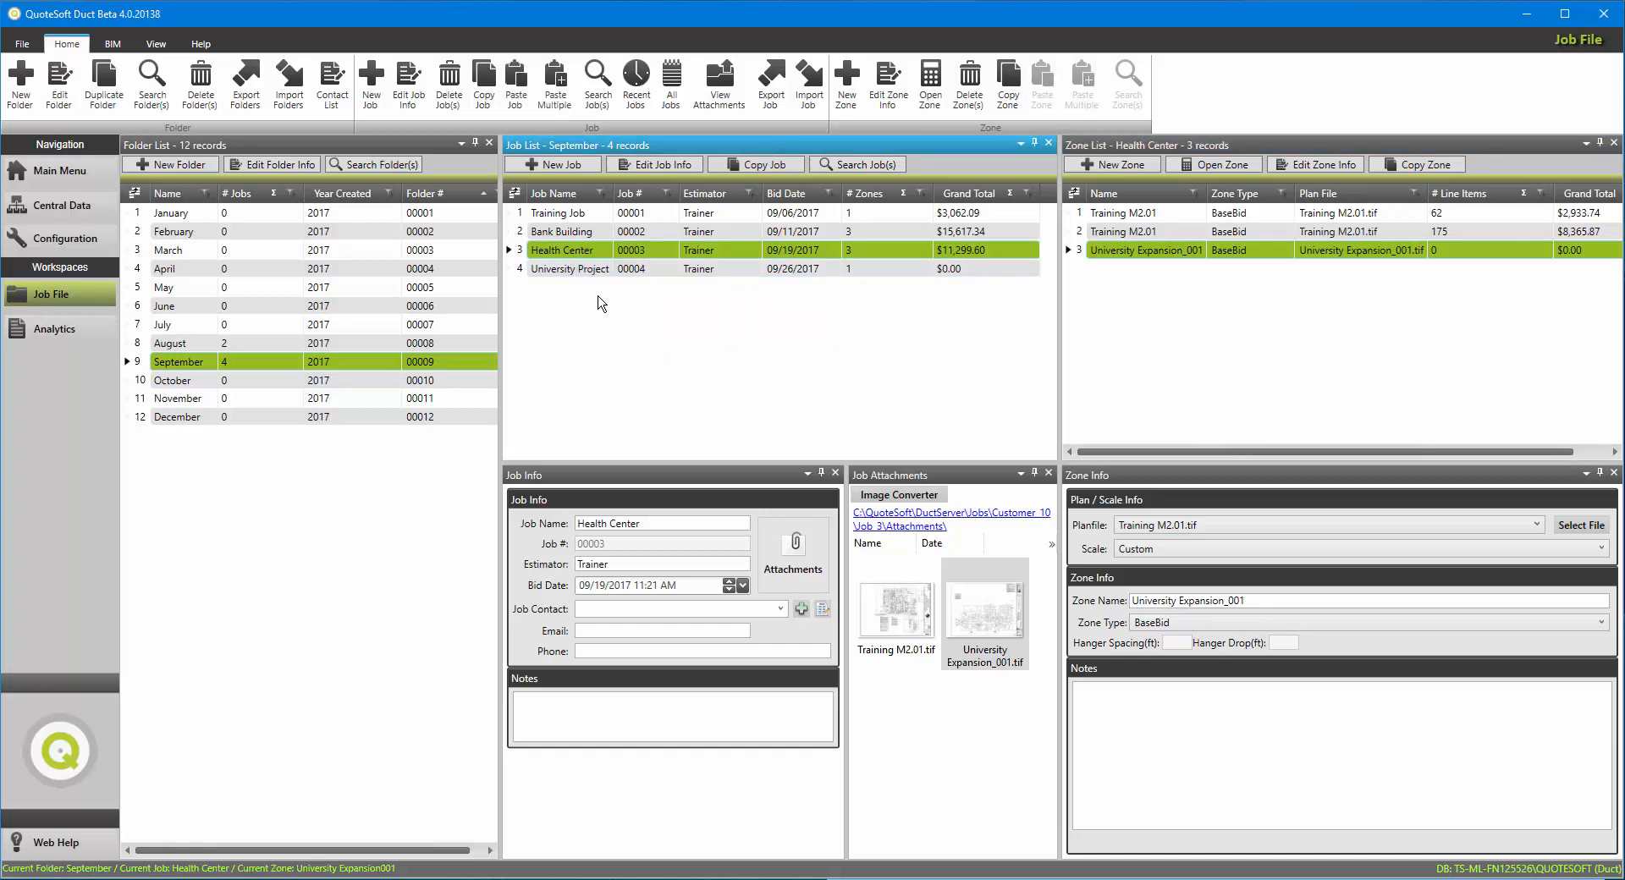
left_click(196, 326)
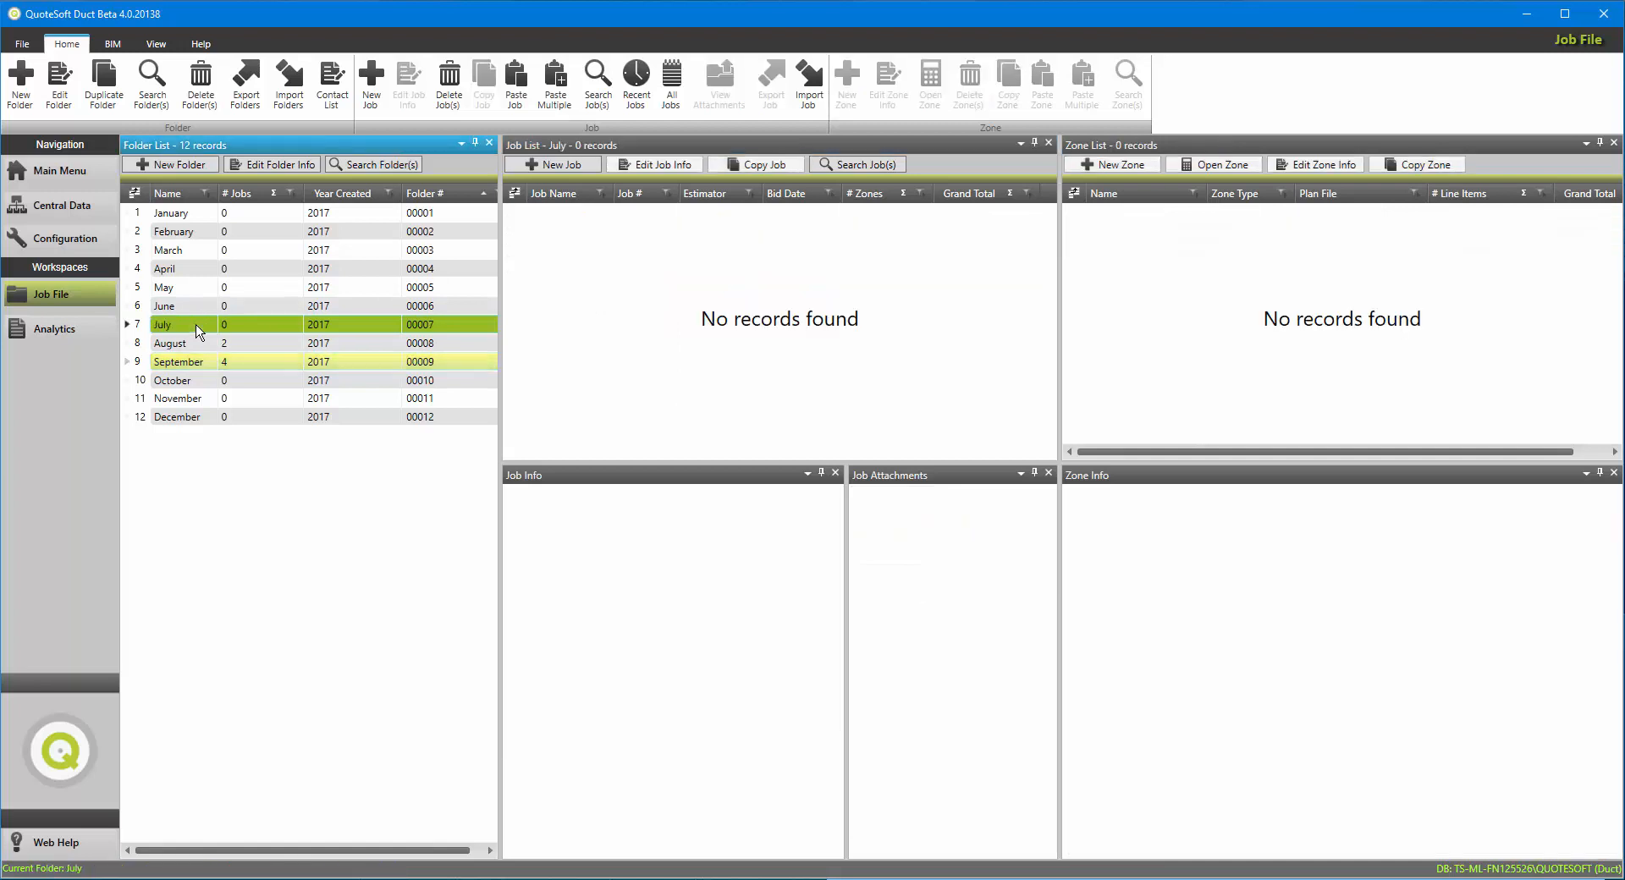
right_click(566, 256)
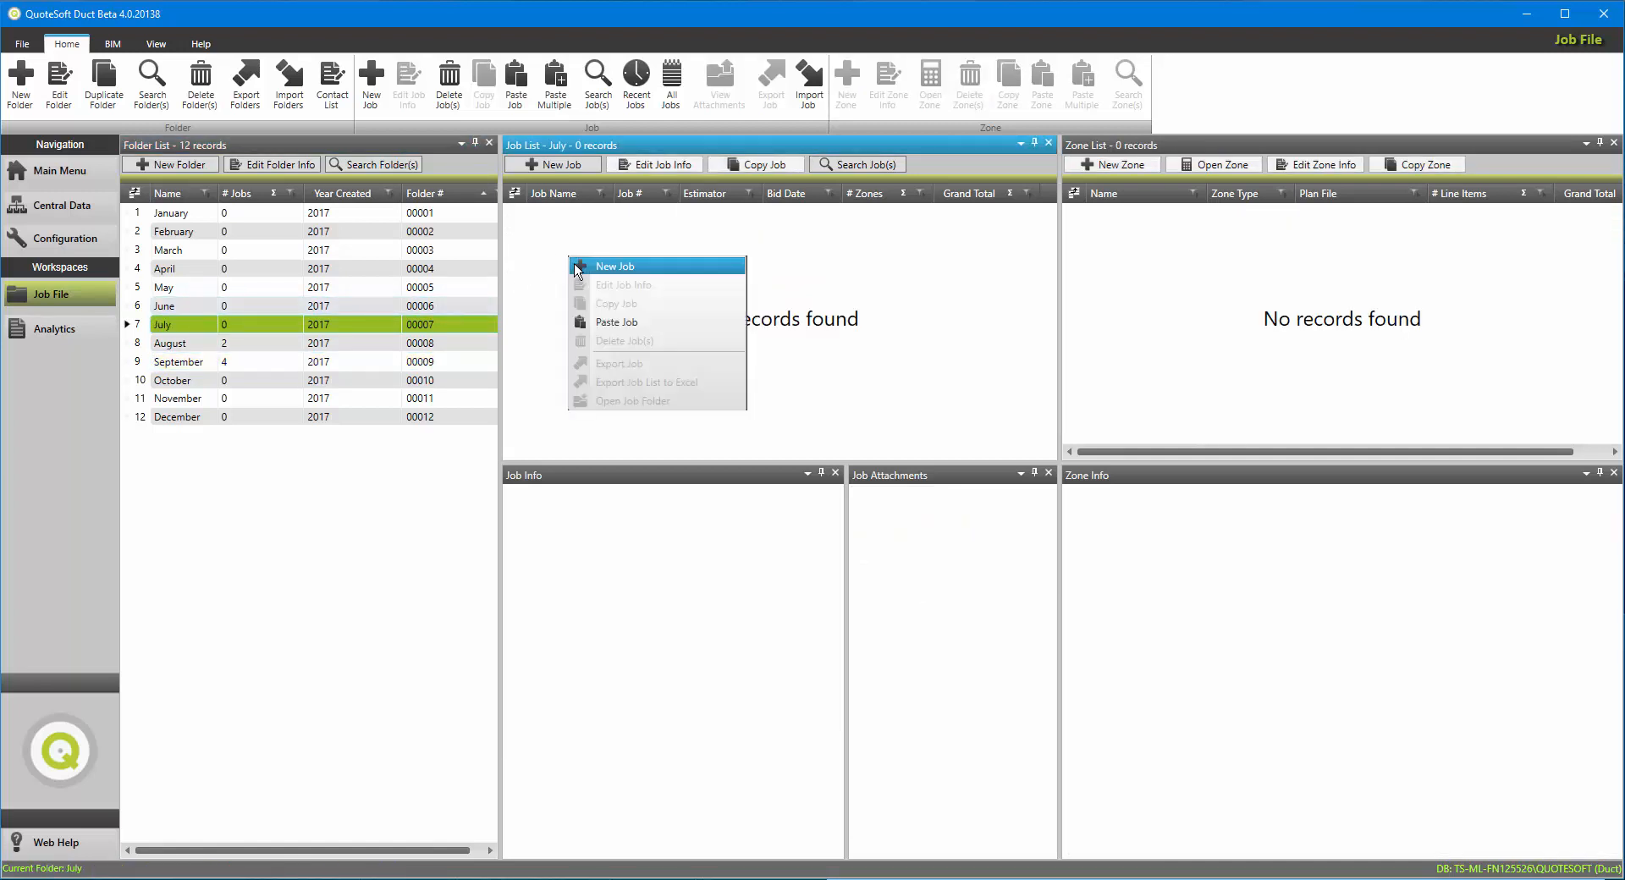
left_click(596, 326)
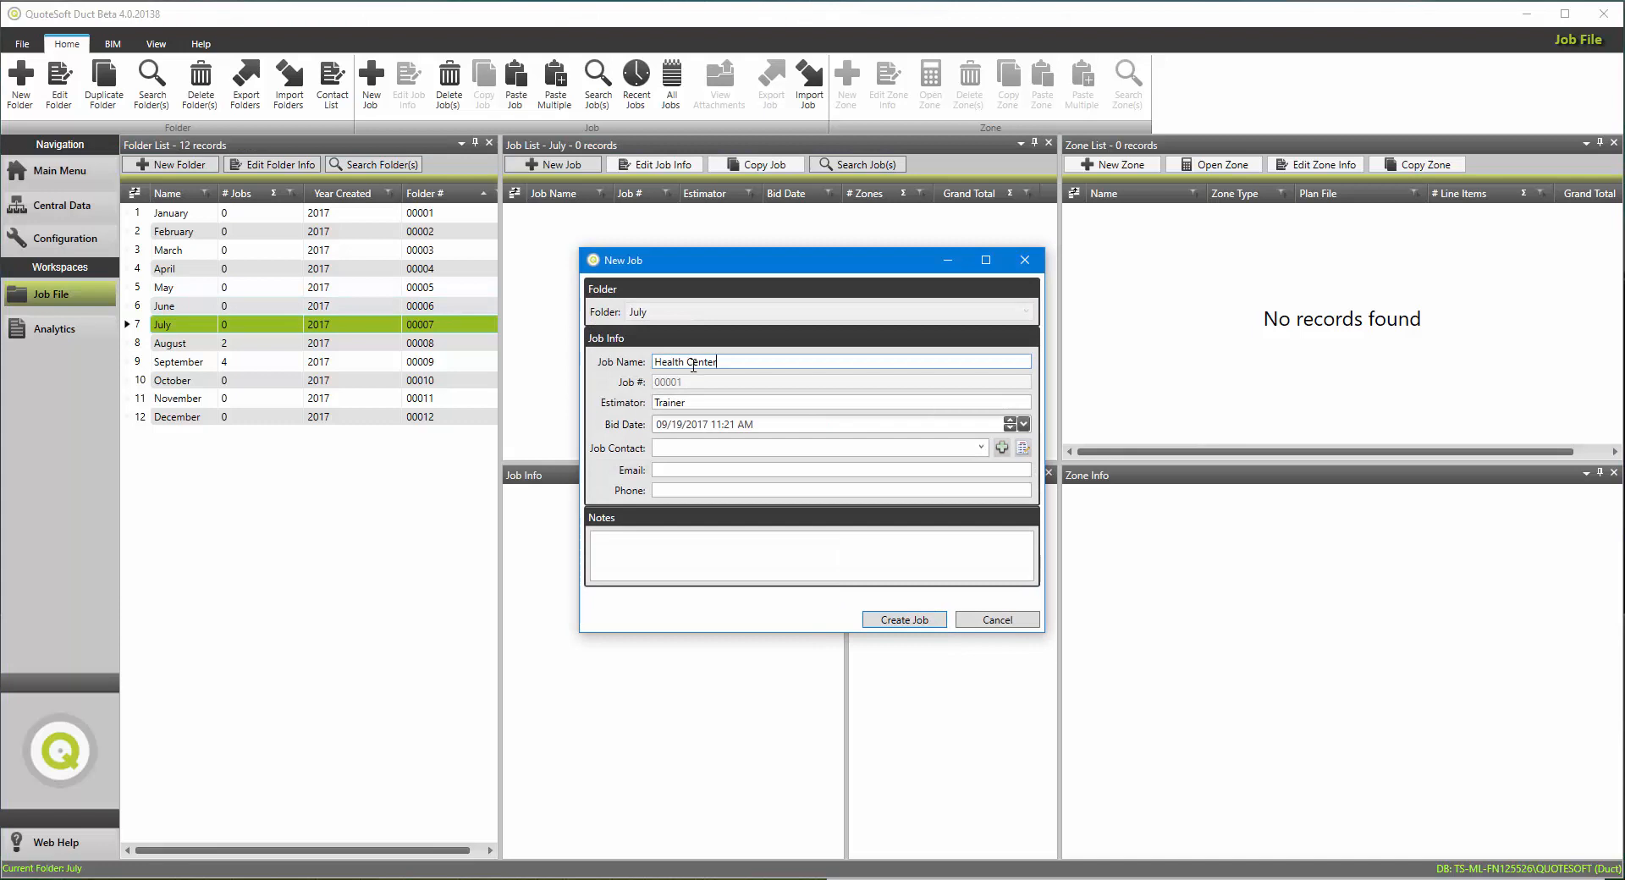
left_click(743, 364)
left_click(891, 622)
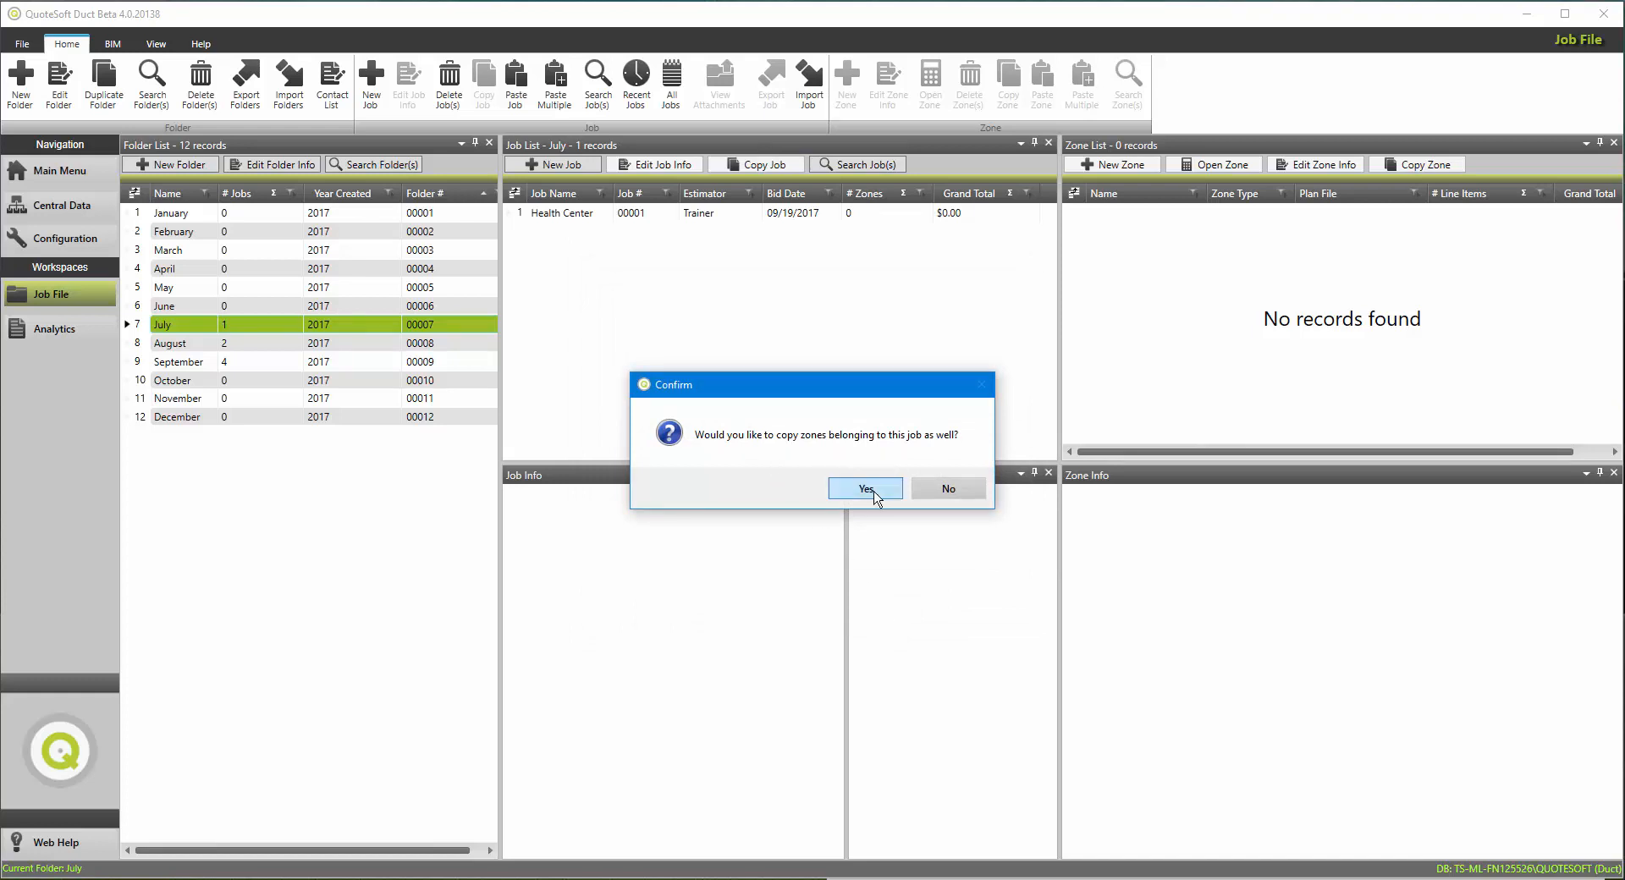
left_click(863, 490)
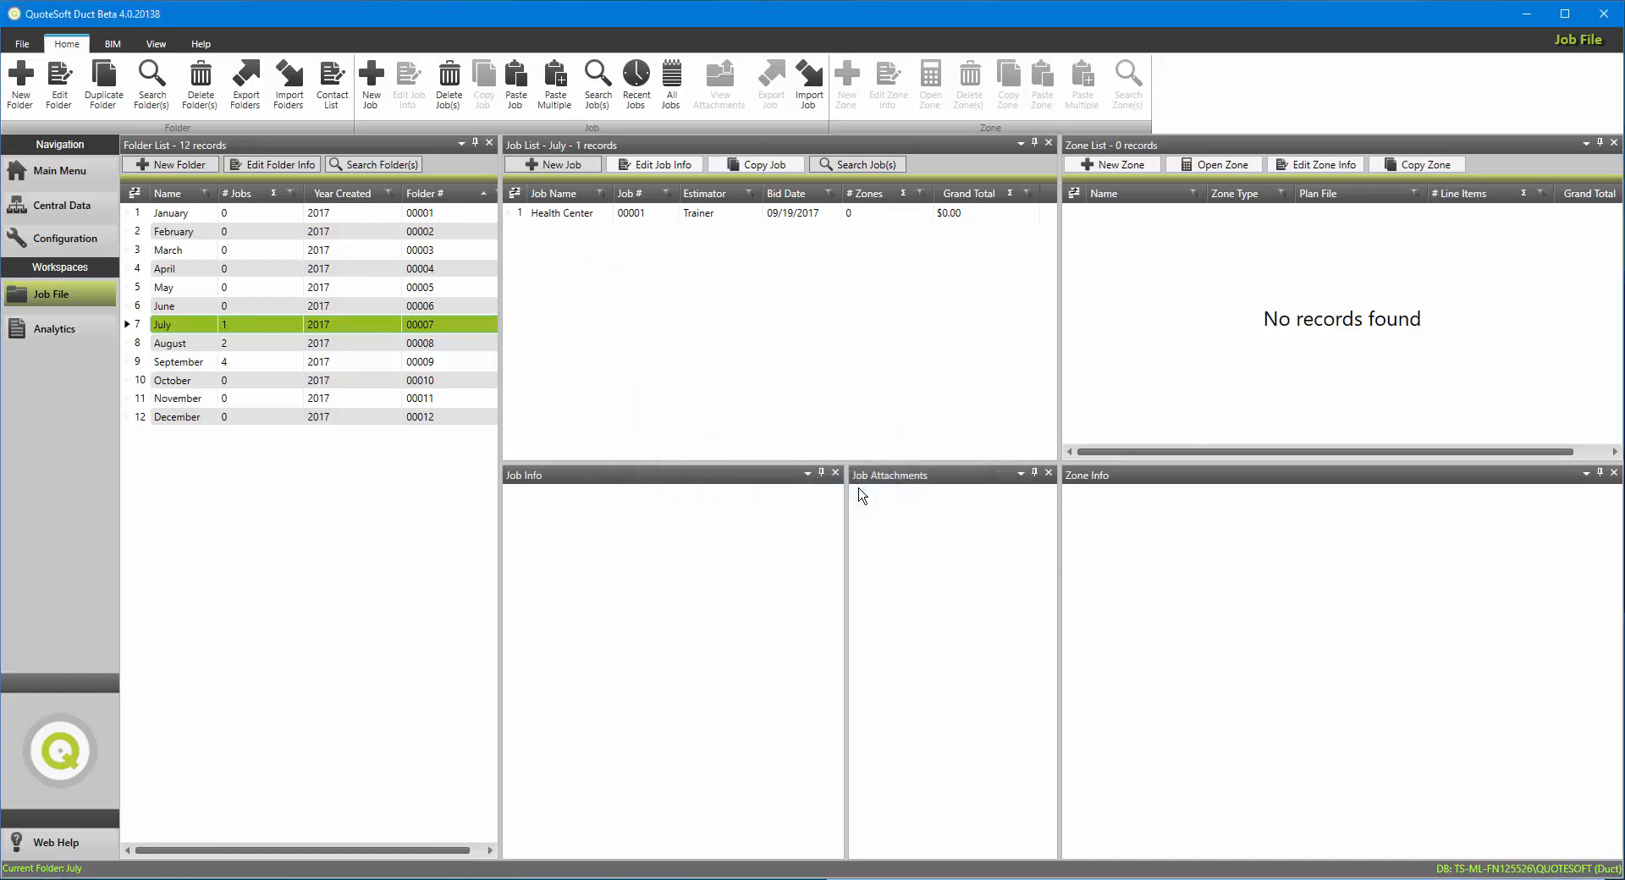